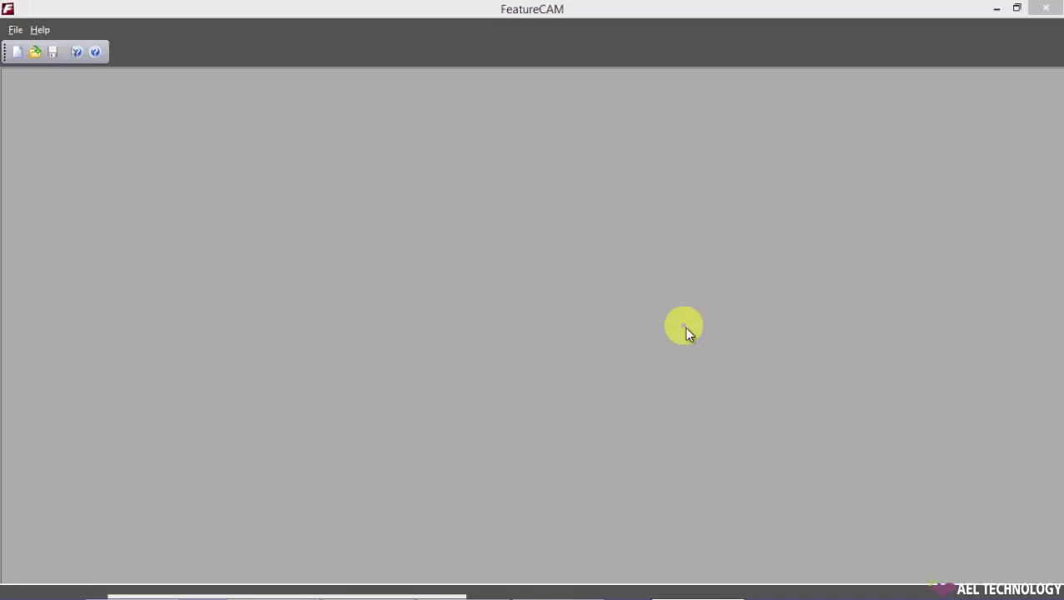
Step: Create a new Turn/Mill part document in millimetres with the initial stock dialog set to None
{"action": "left_click", "coordinate": [15, 29]}
{"action": "left_click", "coordinate": [35, 50]}
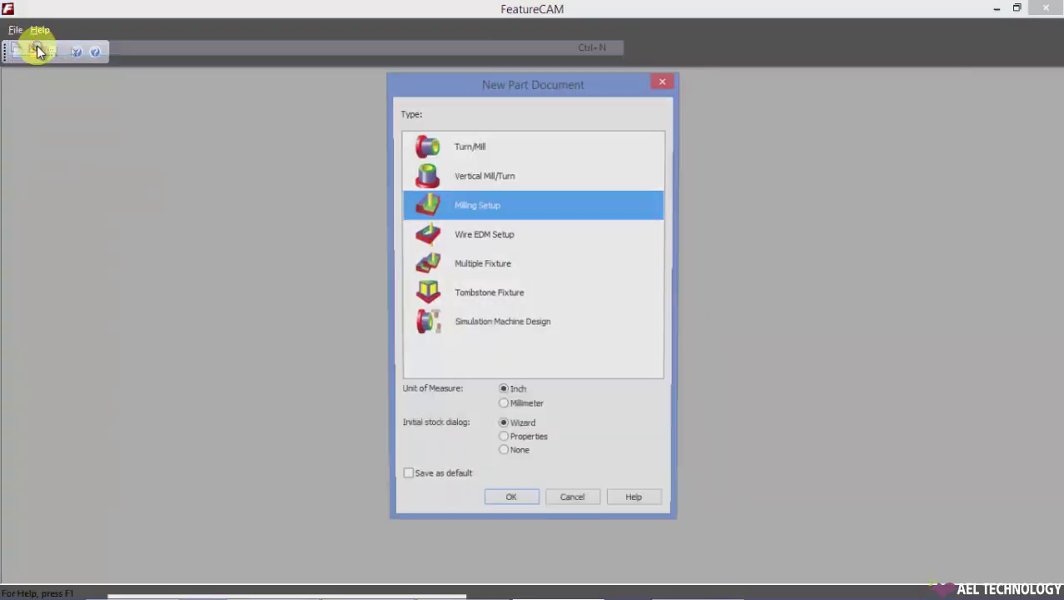
{"action": "left_click", "coordinate": [477, 147]}
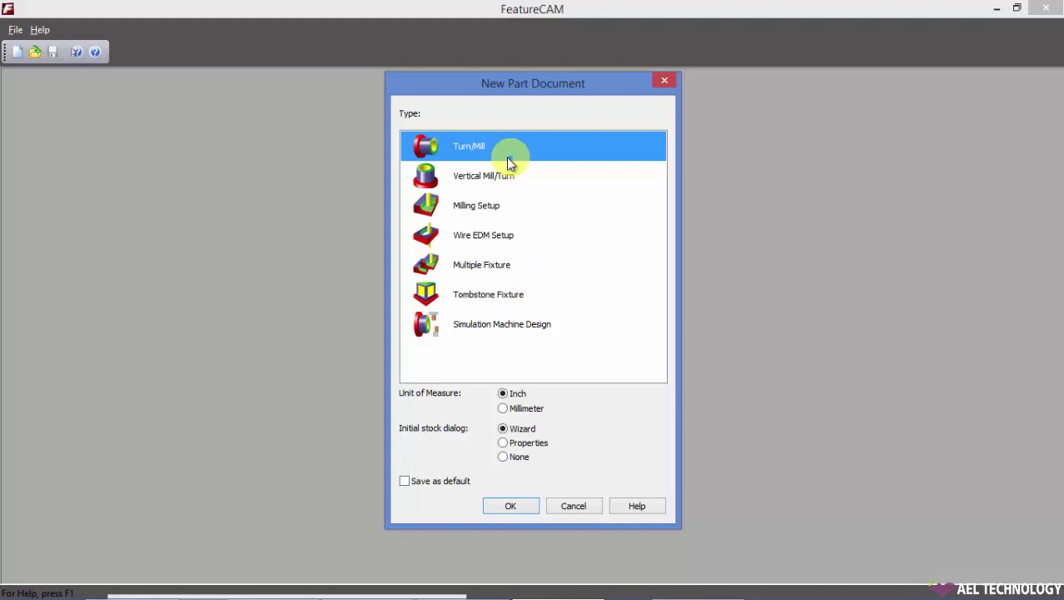
{"action": "left_click", "coordinate": [512, 408]}
{"action": "left_click", "coordinate": [514, 464]}
{"action": "left_click", "coordinate": [512, 507]}
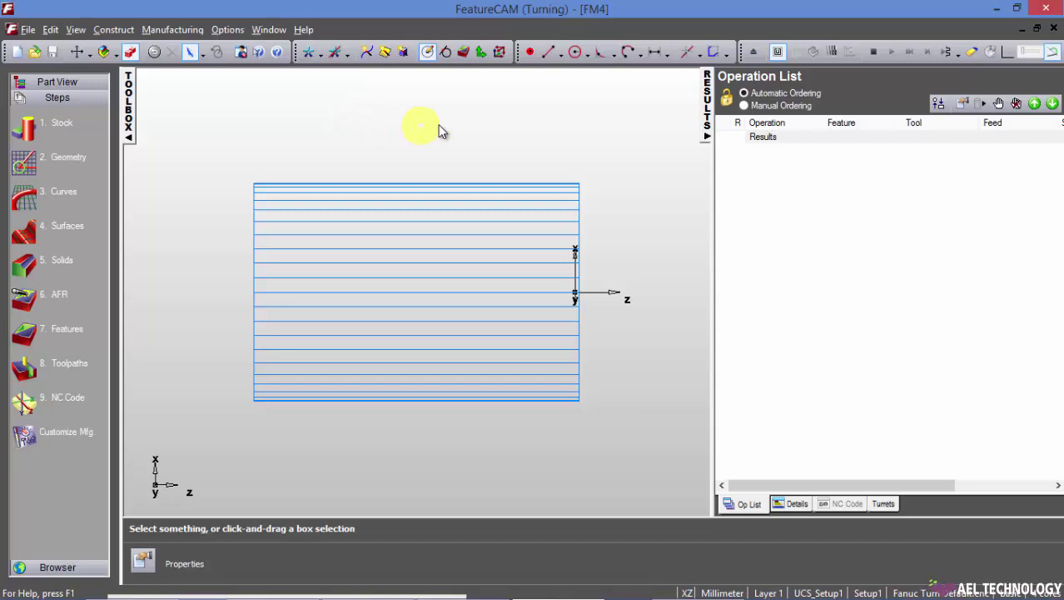
Step: Rotate the view freely to see the stock as a 3-D cylinder
{"action": "right_click", "coordinate": [553, 117]}
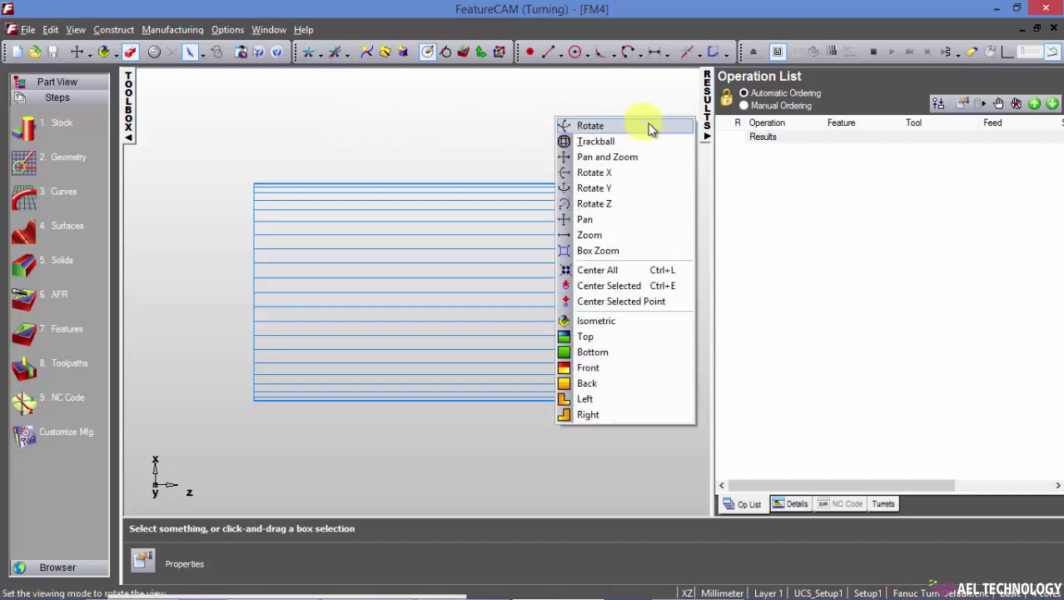
{"action": "left_click", "coordinate": [603, 128]}
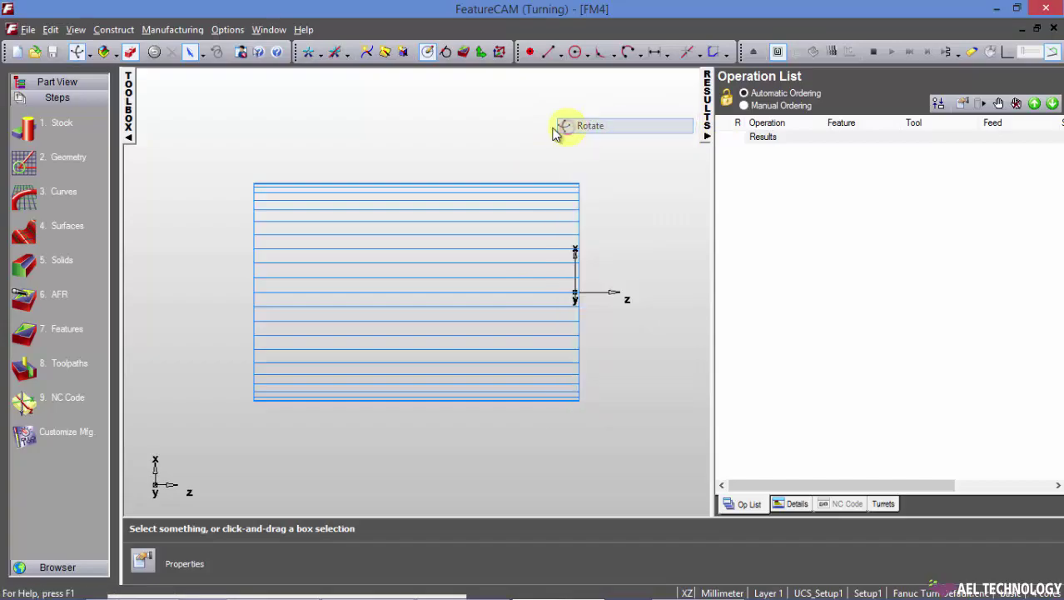
{"action": "left_click_drag", "start_coordinate": [491, 170], "coordinate": [454, 206]}
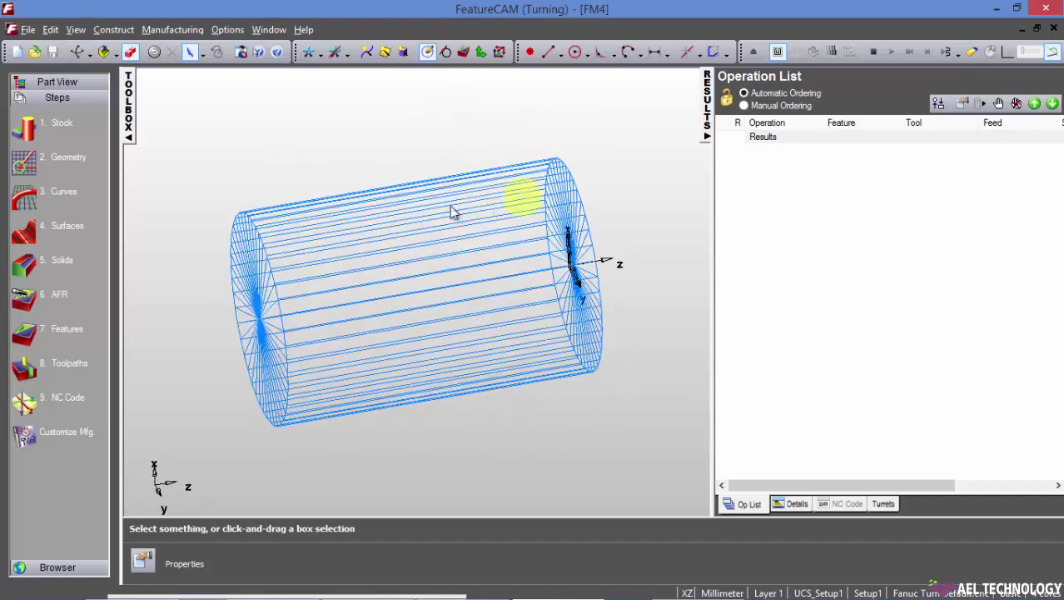
Step: Zoom out with Pan and Zoom so the cylinder sits small near the centre
{"action": "right_click", "coordinate": [608, 90]}
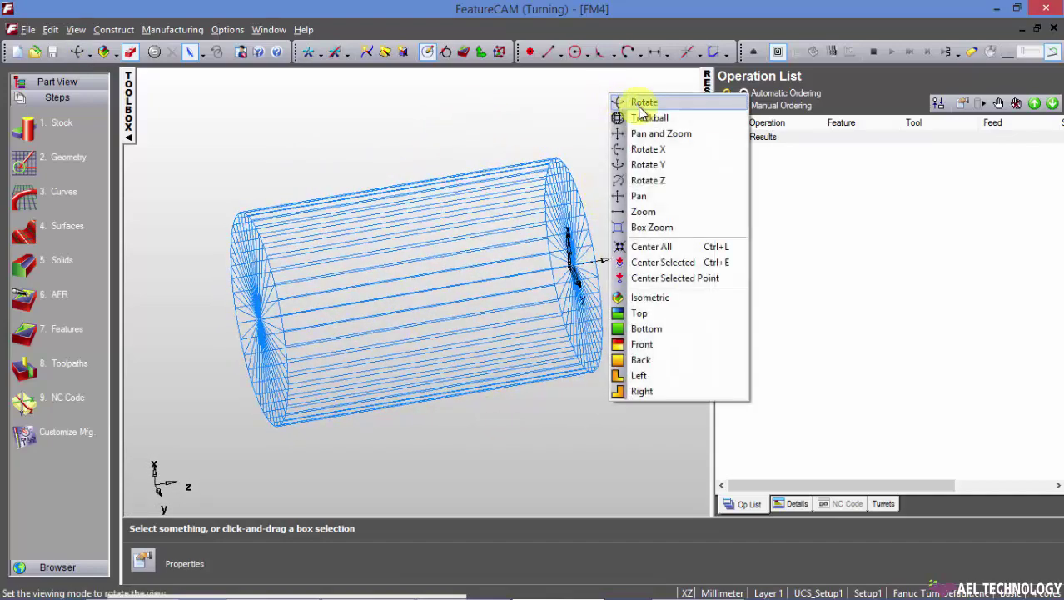
{"action": "left_click", "coordinate": [638, 134]}
{"action": "left_click_drag", "start_coordinate": [633, 140], "coordinate": [418, 239]}
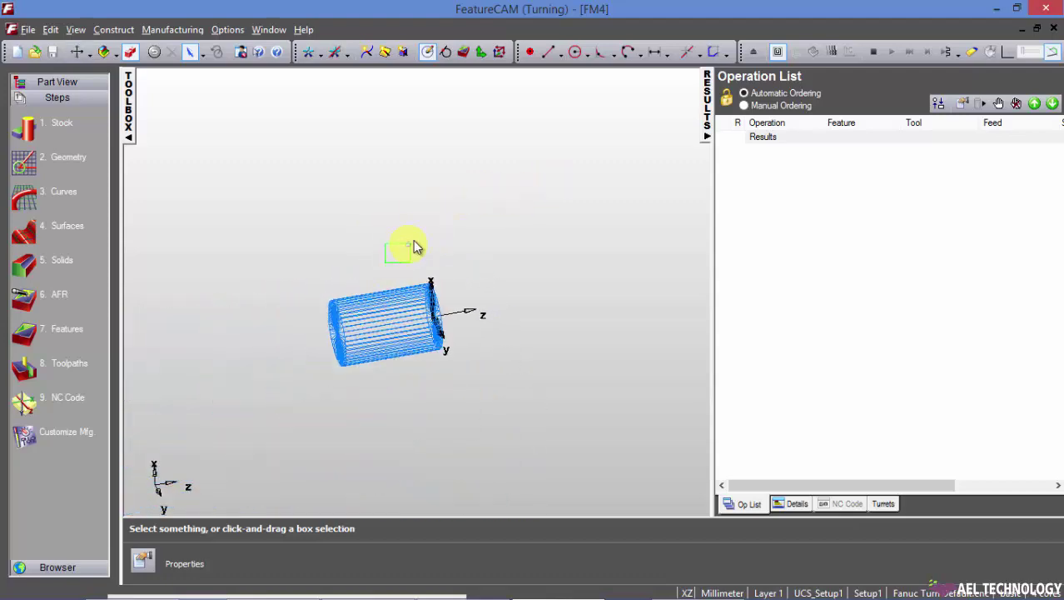
Step: Rotate the cylinder about the X axis, then about the Y axis
{"action": "right_click", "coordinate": [558, 145]}
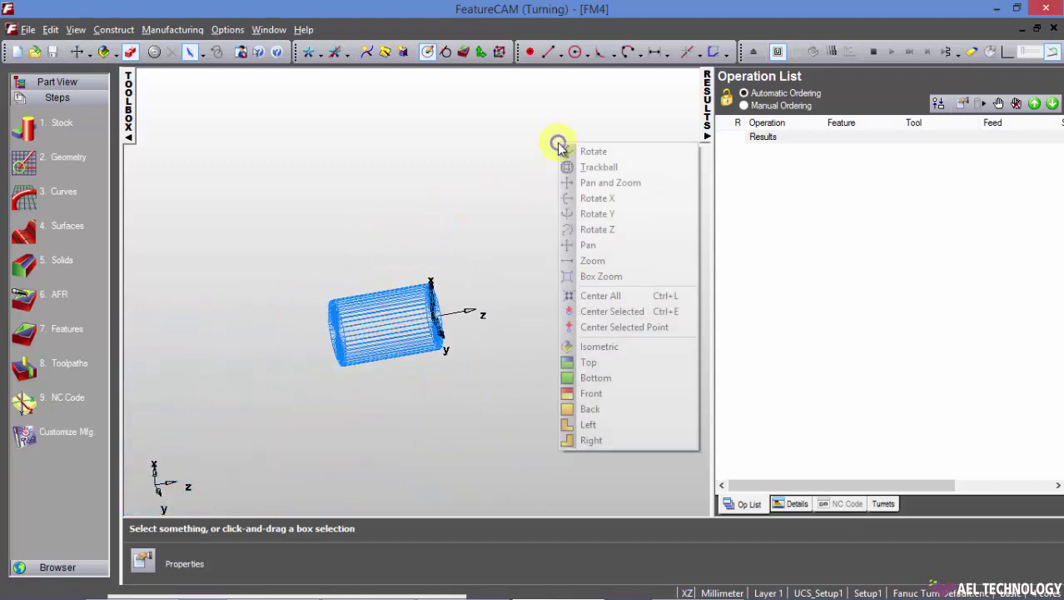
{"action": "left_click", "coordinate": [608, 198]}
{"action": "left_click_drag", "start_coordinate": [380, 302], "coordinate": [556, 193]}
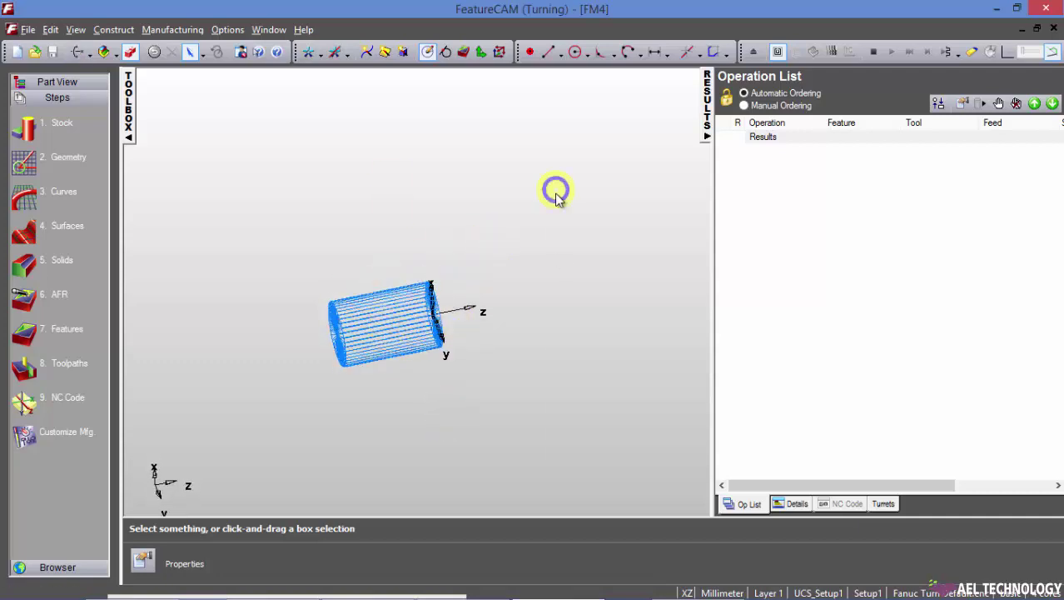
{"action": "right_click", "coordinate": [557, 194]}
{"action": "left_click", "coordinate": [588, 259]}
{"action": "left_click_drag", "start_coordinate": [452, 340], "coordinate": [473, 349]}
Step: Rotate the cylinder about the Z axis, then snap to the flat Front view
{"action": "right_click", "coordinate": [597, 171]}
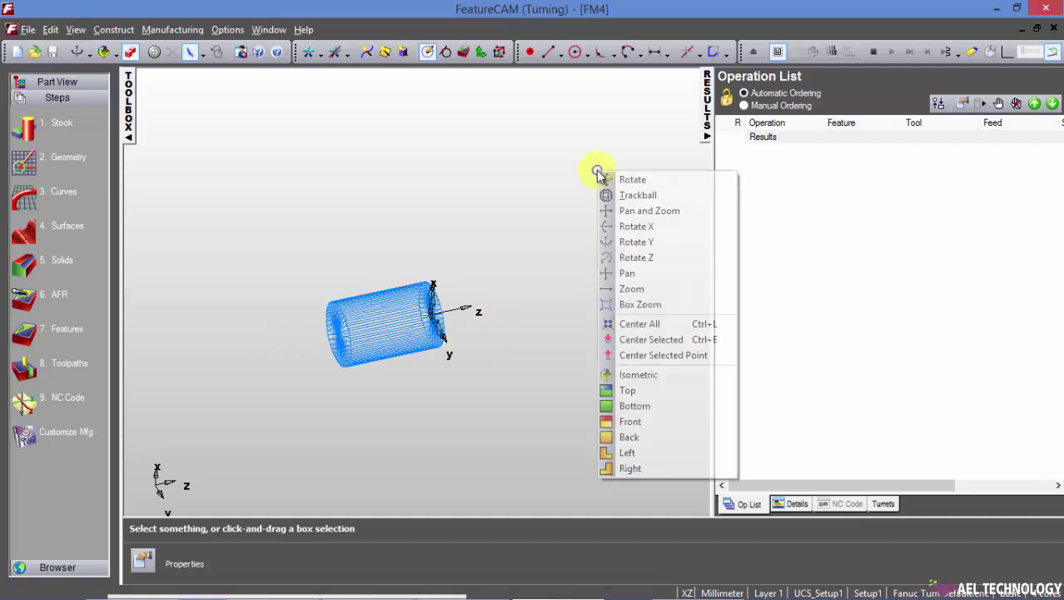
{"action": "left_click", "coordinate": [646, 258]}
{"action": "left_click_drag", "start_coordinate": [465, 303], "coordinate": [527, 281]}
{"action": "right_click", "coordinate": [569, 206]}
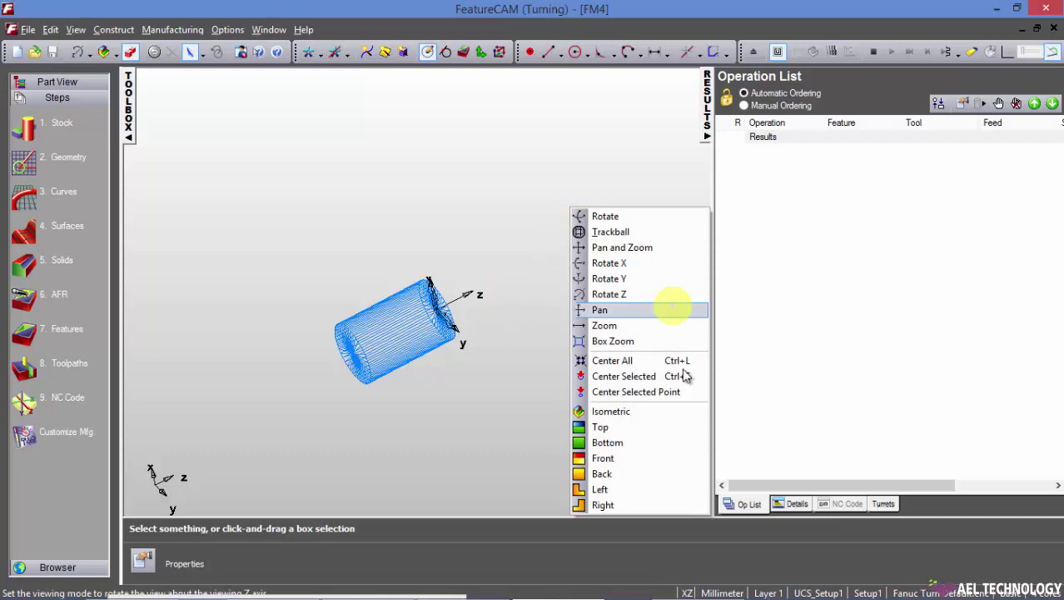
{"action": "left_click", "coordinate": [602, 458]}
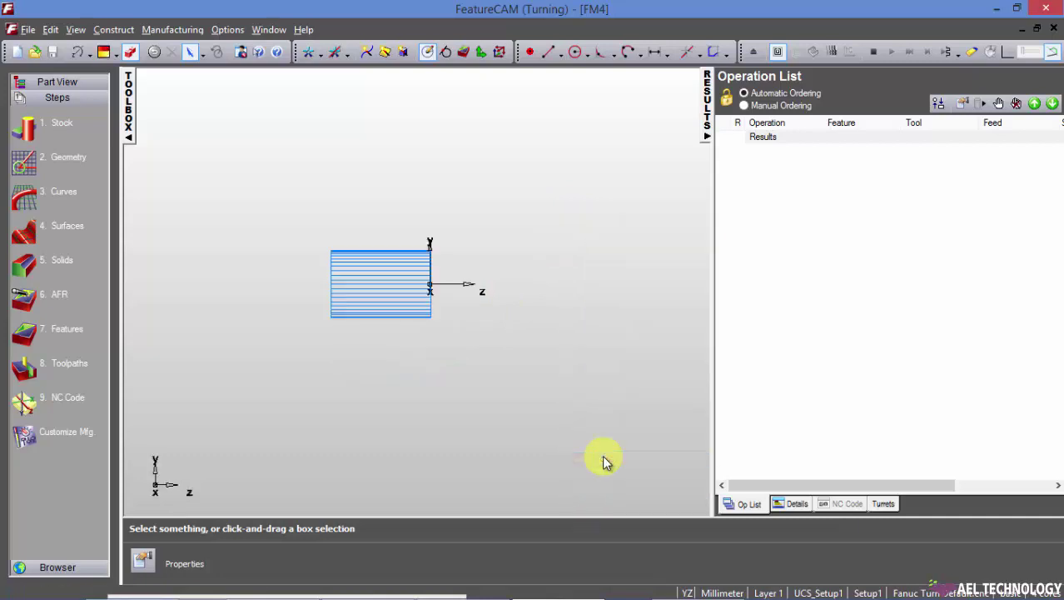
Step: Tilt the flat front view of the stock slightly with two viewport drags
{"action": "right_click", "coordinate": [510, 132]}
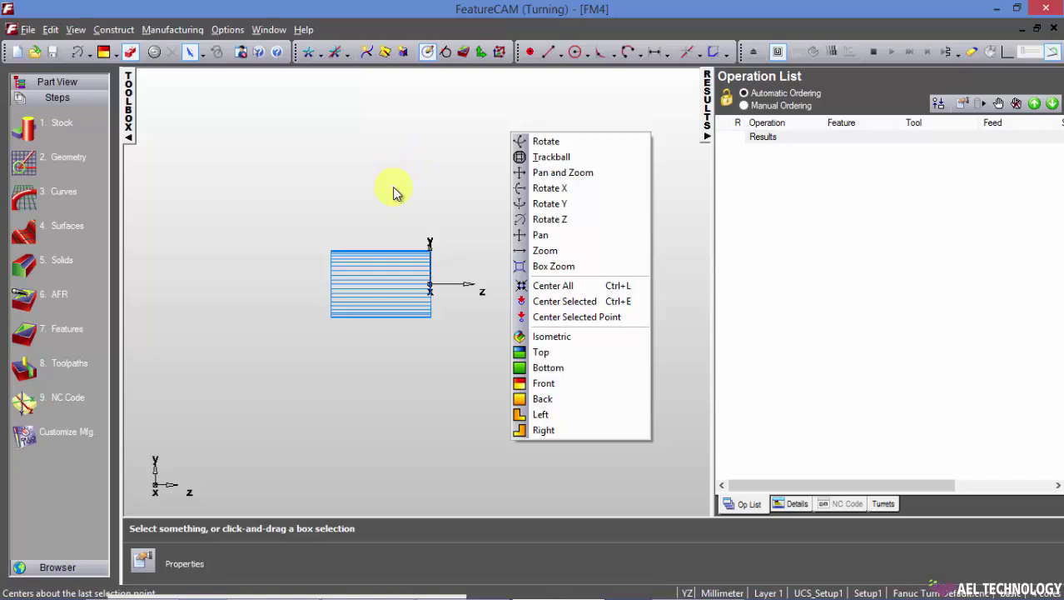
{"action": "left_click", "coordinate": [409, 226]}
{"action": "mouse_move", "coordinate": [425, 190]}
{"action": "middle_mouse_down"}
{"action": "mouse_move", "coordinate": [437, 250]}
{"action": "mouse_move", "coordinate": [415, 278]}
{"action": "mouse_move", "coordinate": [380, 180]}
{"action": "mouse_move", "coordinate": [463, 184]}
{"action": "mouse_move", "coordinate": [419, 233]}
{"action": "mouse_move", "coordinate": [395, 209]}
{"action": "mouse_move", "coordinate": [411, 193]}
{"action": "middle_mouse_up"}
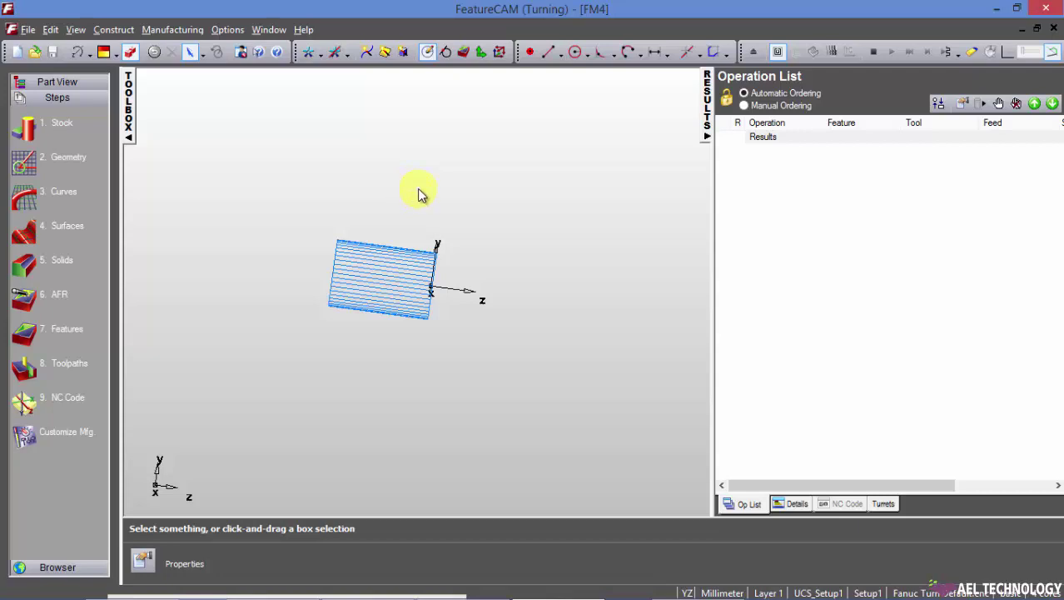
{"action": "middle_click_drag", "start_coordinate": [418, 200], "coordinate": [454, 229]}
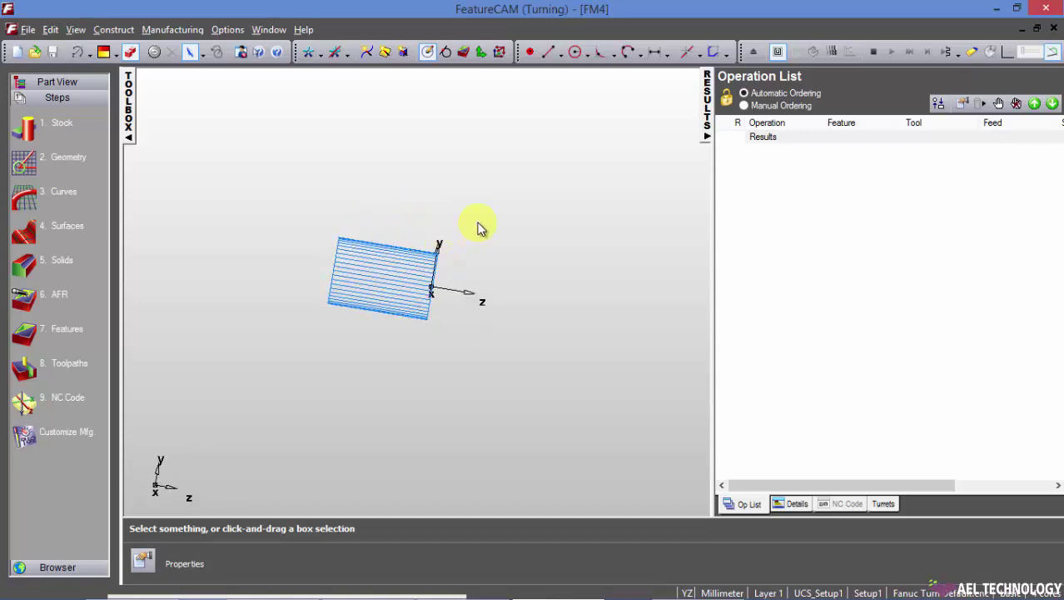
Step: Use Trackball rotation to tumble the stock into an oblique 3-D view
{"action": "right_click", "coordinate": [514, 152]}
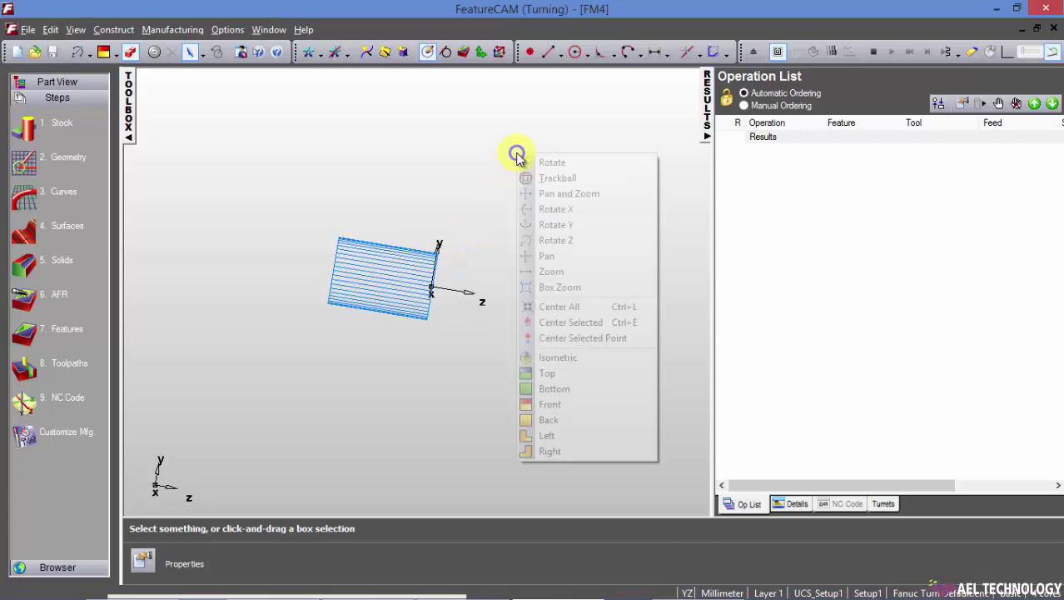
{"action": "left_click", "coordinate": [556, 179]}
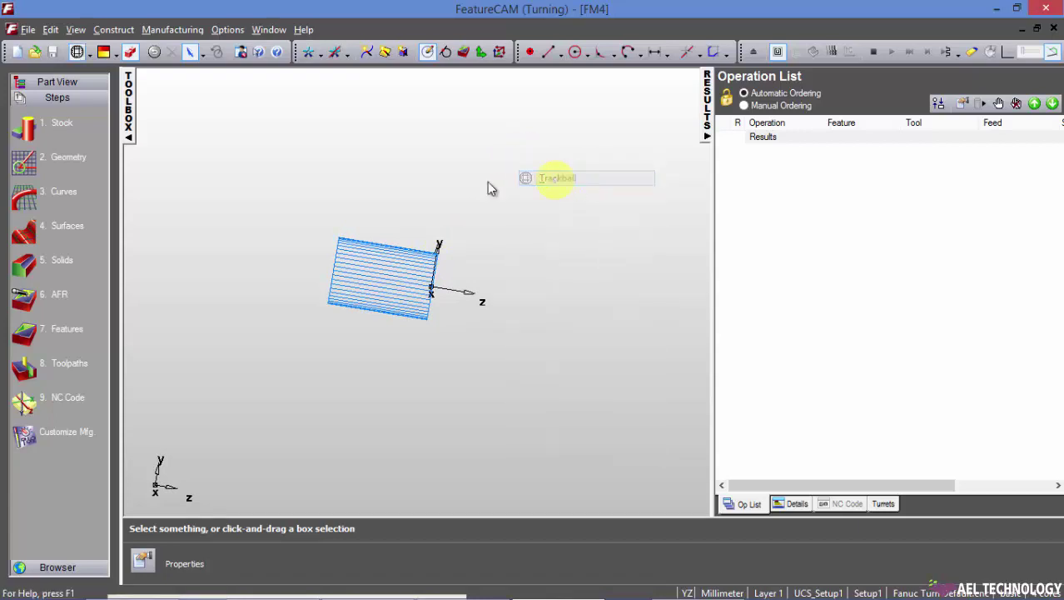
{"action": "left_click_drag", "start_coordinate": [362, 290], "coordinate": [411, 243]}
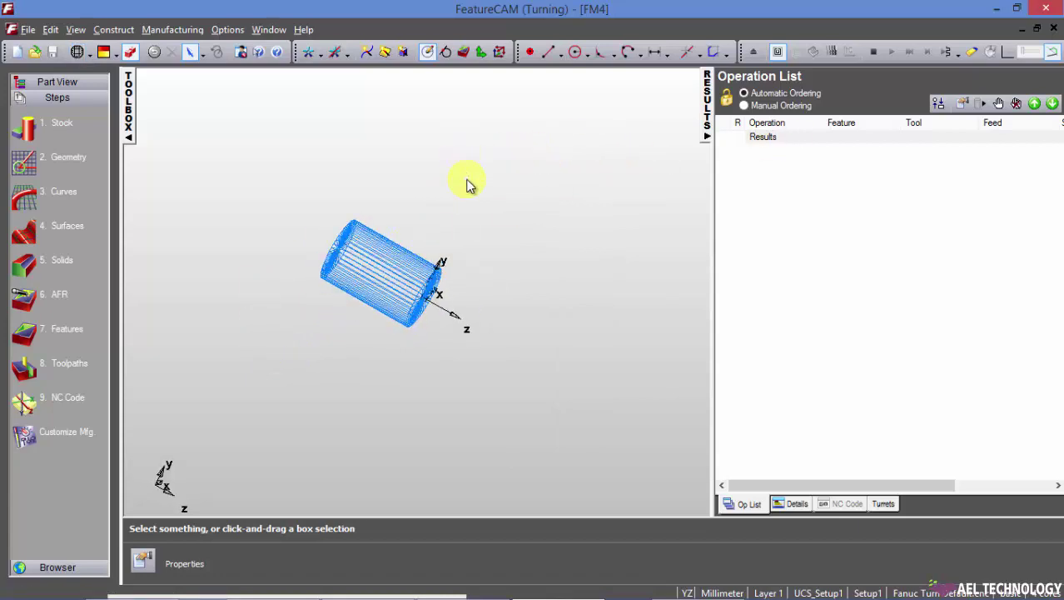
{"action": "key", "text": "F6"}
{"action": "left_click_drag", "start_coordinate": [481, 192], "coordinate": [441, 171]}
Step: Snap to the Front view and zoom in on the stock with wheel and Pan and Zoom drags
{"action": "right_click", "coordinate": [499, 140]}
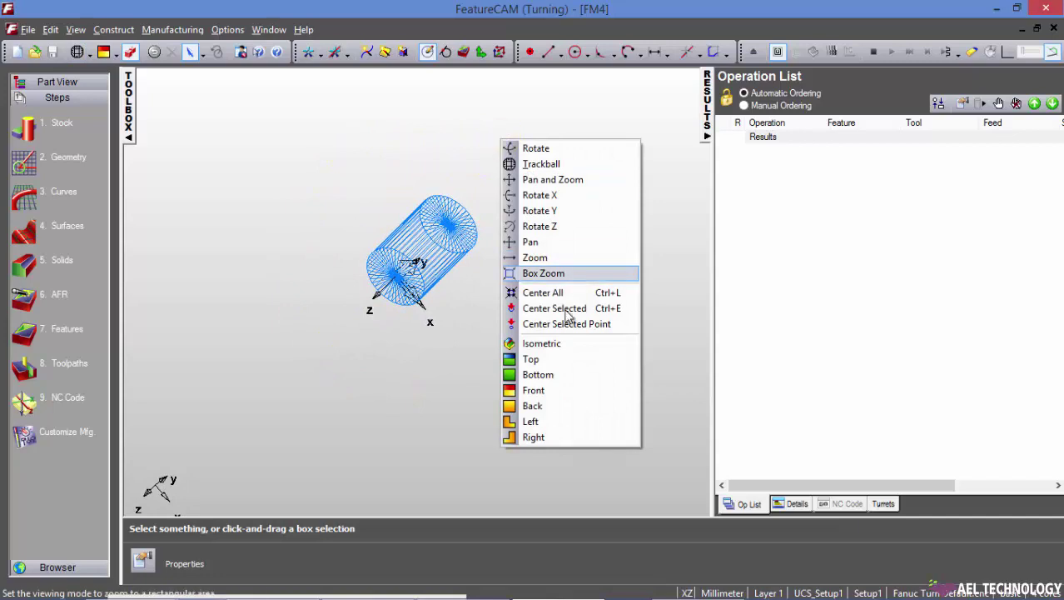
{"action": "left_click", "coordinate": [538, 389]}
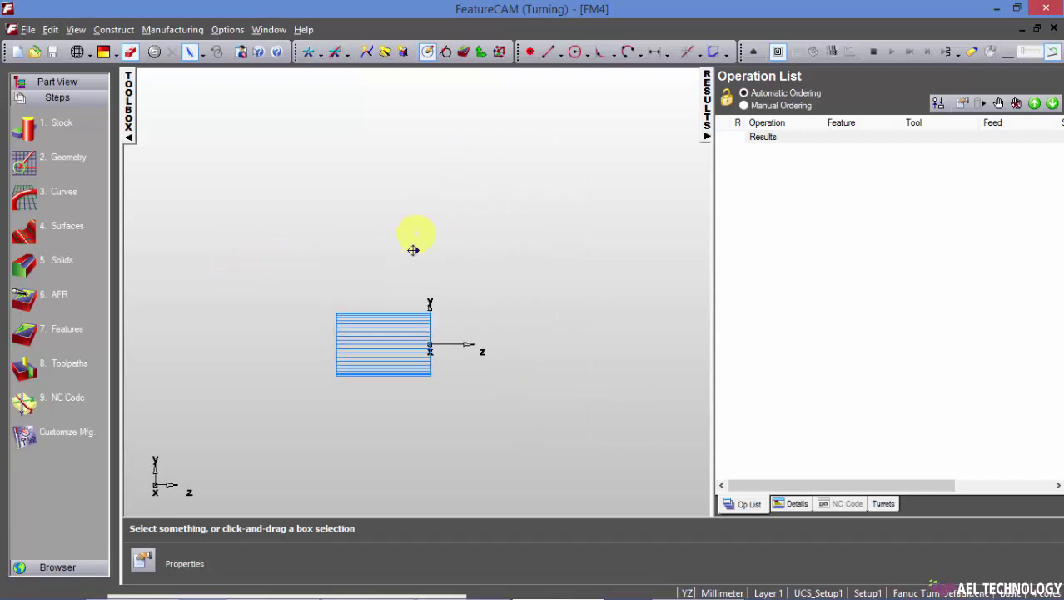
{"action": "scroll", "coordinate": [409, 330], "scroll_direction": "down", "scroll_amount": 3}
{"action": "middle_click_drag", "start_coordinate": [409, 331], "coordinate": [424, 223]}
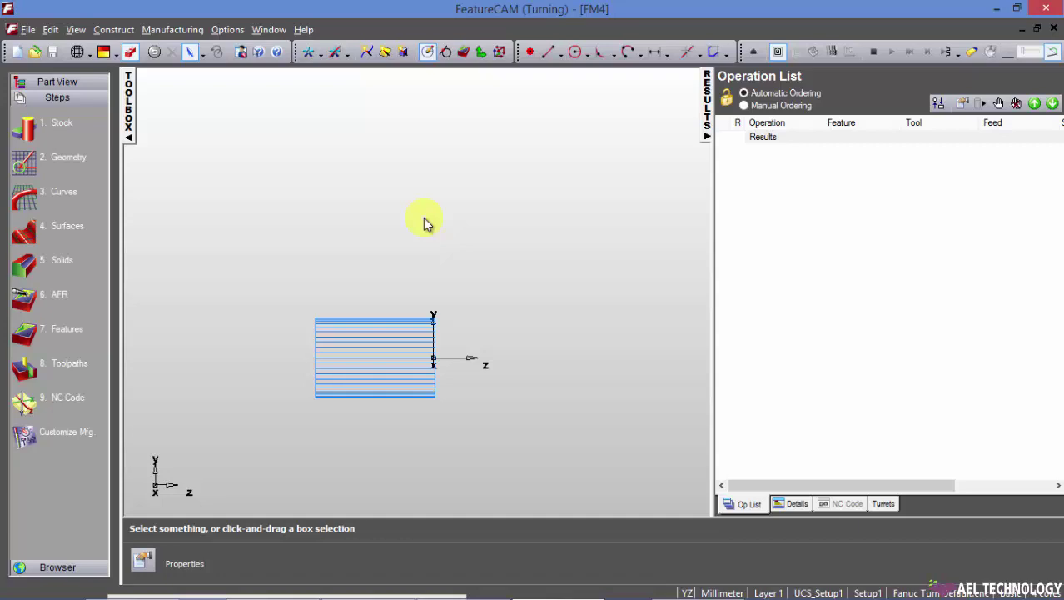
{"action": "middle_click_drag", "start_coordinate": [407, 286], "coordinate": [403, 322]}
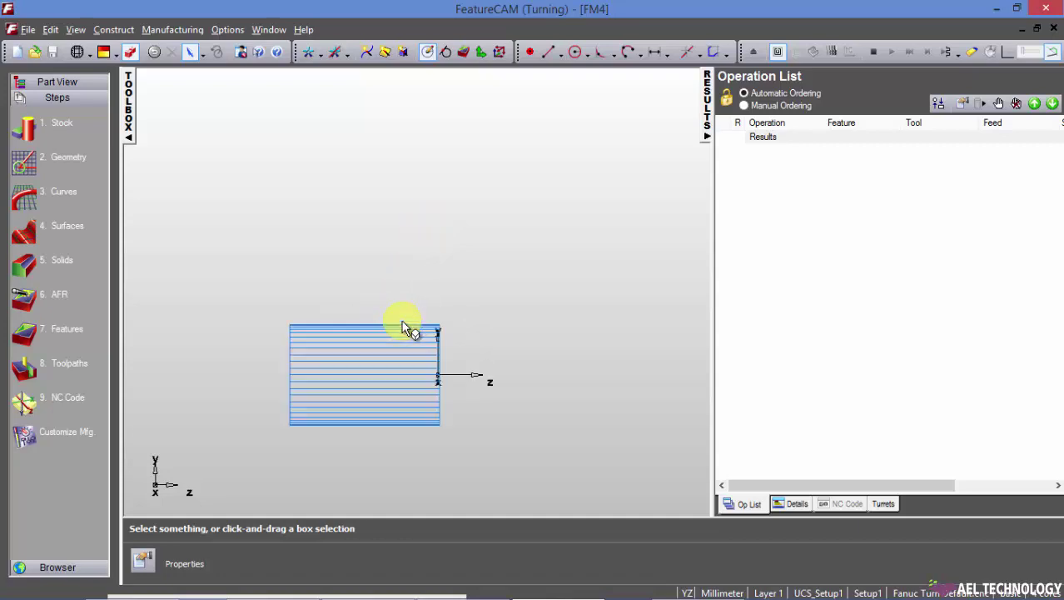
{"action": "scroll", "coordinate": [387, 347], "scroll_direction": "down", "scroll_amount": 2}
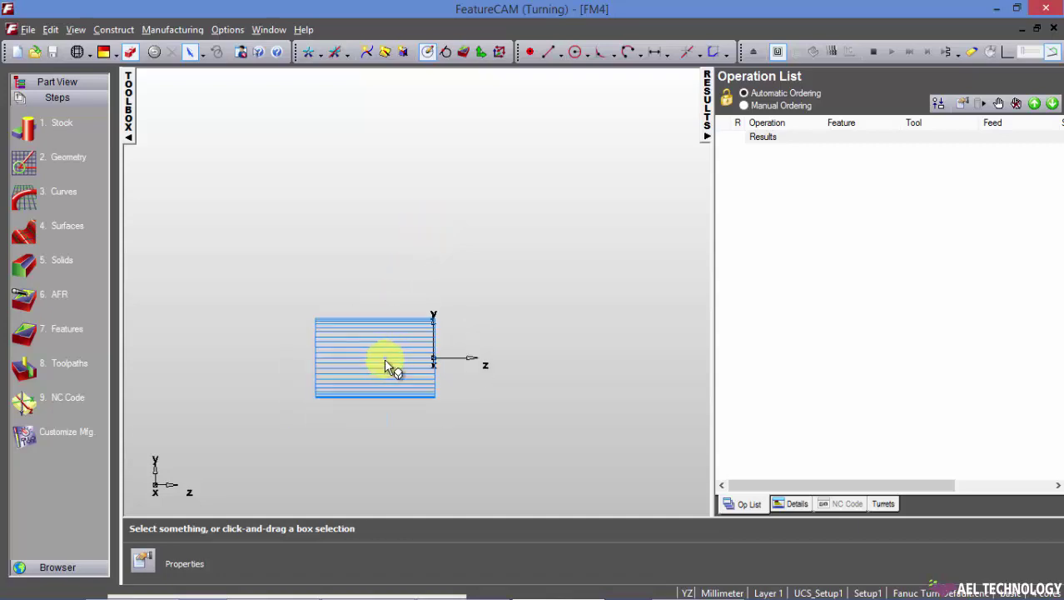
{"action": "scroll", "coordinate": [384, 359], "scroll_direction": "up", "scroll_amount": 5}
{"action": "scroll", "coordinate": [383, 358], "scroll_direction": "down", "scroll_amount": 5}
{"action": "scroll", "coordinate": [380, 368], "scroll_direction": "up", "scroll_amount": 3}
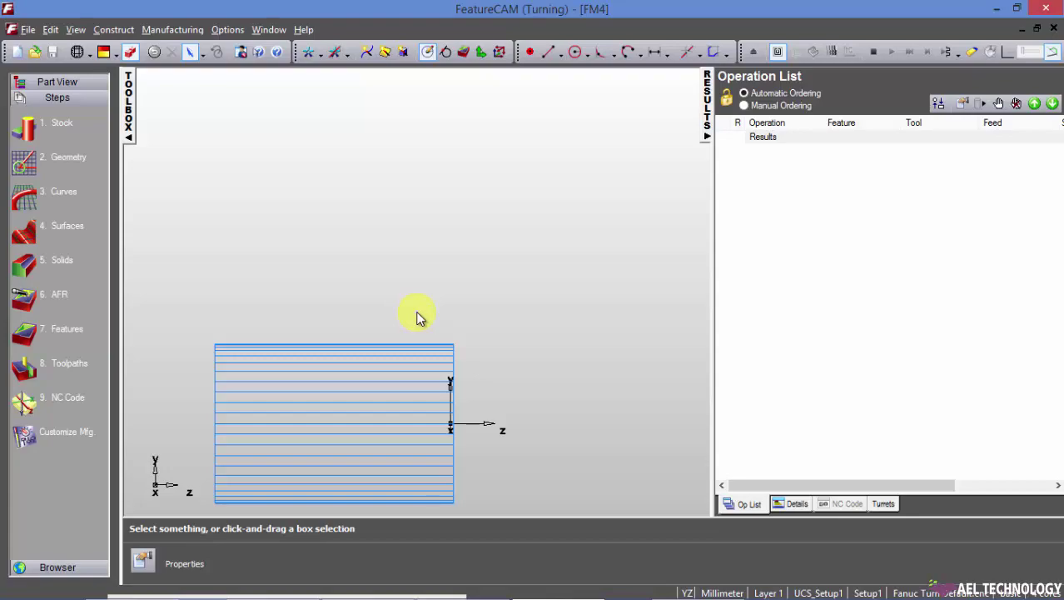
Step: Orbit the stock obliquely, then snap back to the flat Front view
{"action": "middle_click_drag", "start_coordinate": [419, 311], "coordinate": [285, 182]}
{"action": "right_click", "coordinate": [420, 209]}
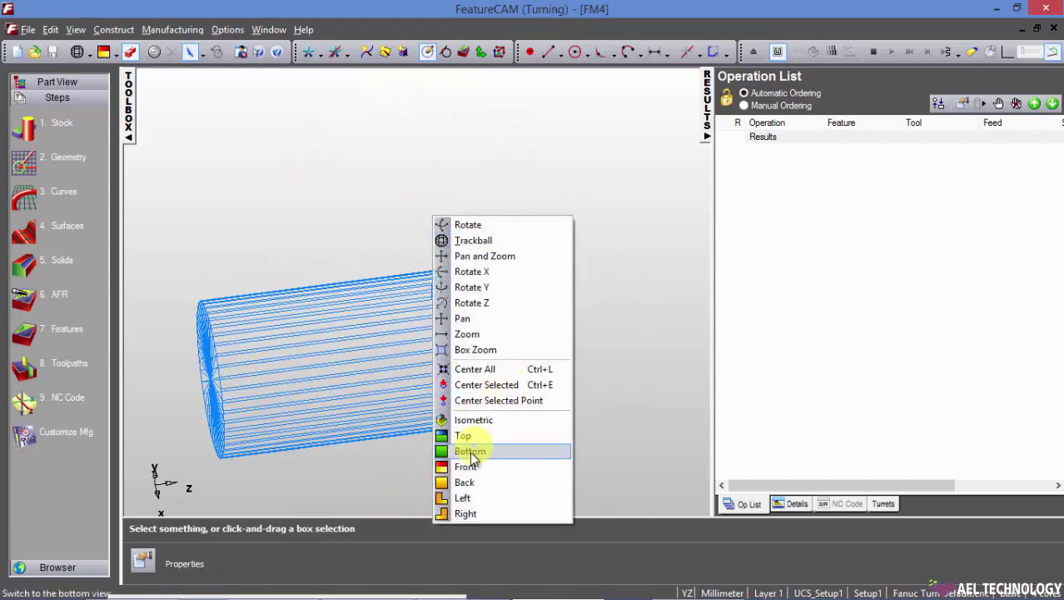
{"action": "left_click", "coordinate": [466, 463]}
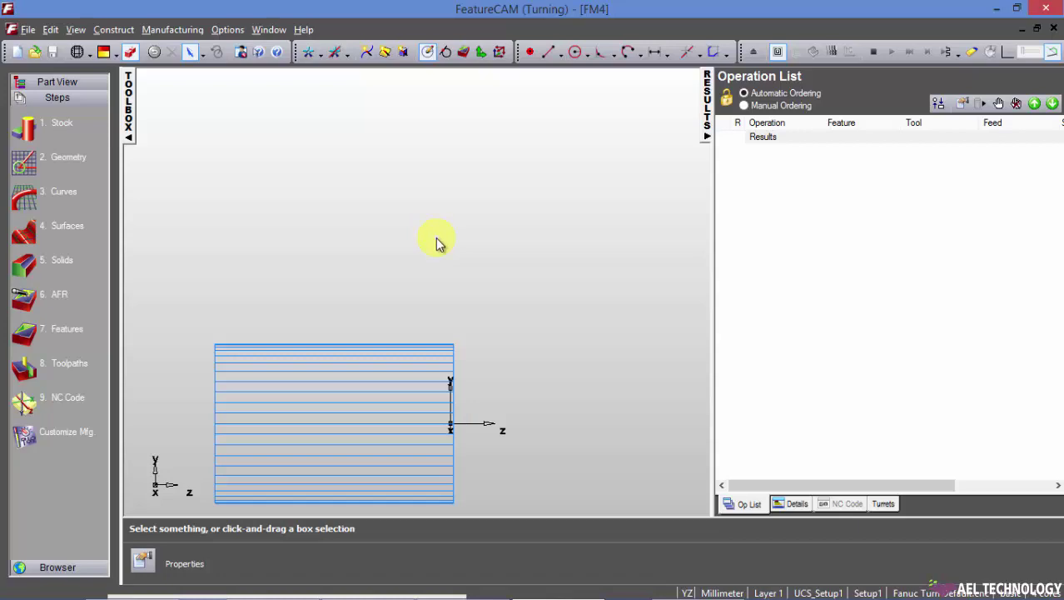
Step: Pan the stock up to the centre; two box-select attempts select nothing
{"action": "mouse_move", "coordinate": [437, 238]}
{"action": "middle_mouse_down"}
{"action": "mouse_move", "coordinate": [428, 285]}
{"action": "mouse_move", "coordinate": [463, 176]}
{"action": "mouse_move", "coordinate": [579, 114]}
{"action": "mouse_move", "coordinate": [393, 132]}
{"action": "mouse_move", "coordinate": [380, 233]}
{"action": "mouse_move", "coordinate": [535, 110]}
{"action": "middle_mouse_up"}
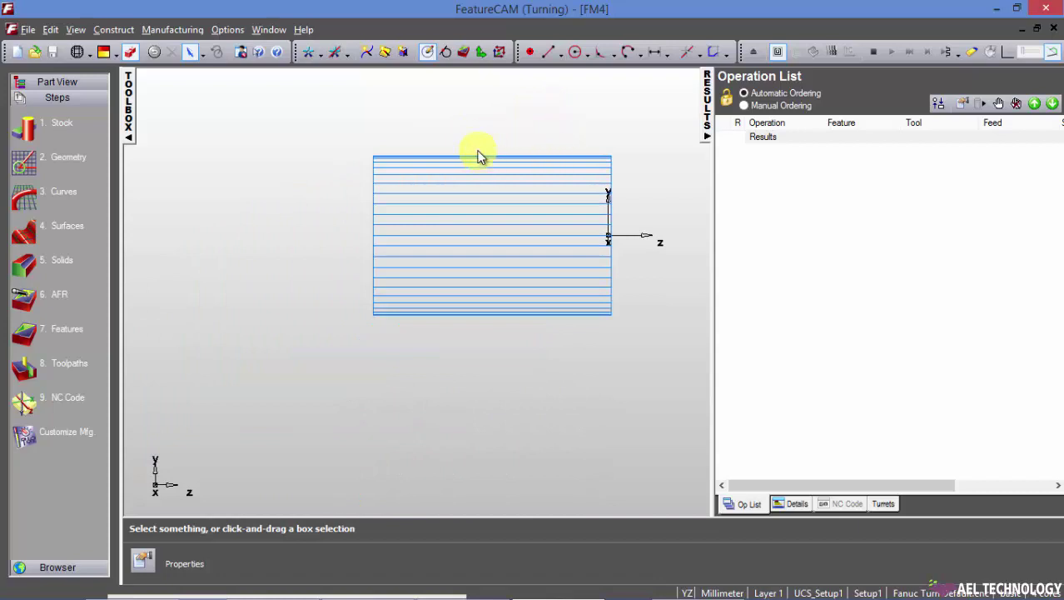
{"action": "left_click_drag", "start_coordinate": [483, 151], "coordinate": [648, 286]}
{"action": "left_click_drag", "start_coordinate": [510, 174], "coordinate": [649, 316]}
Step: Switch the stock to the Isometric view via View > Principal Views
{"action": "left_click", "coordinate": [72, 31]}
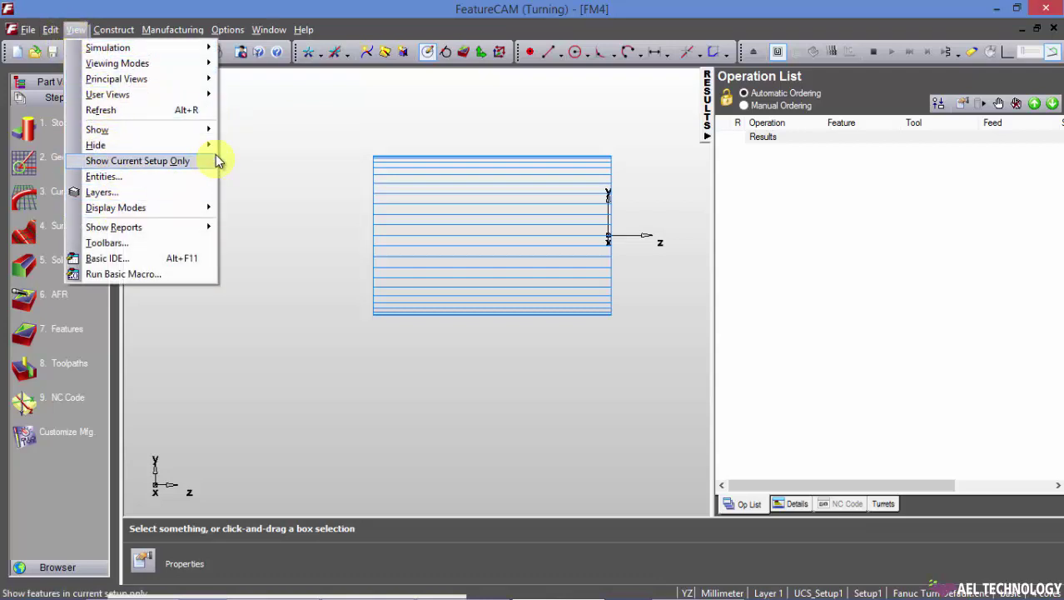
{"action": "mouse_move", "coordinate": [142, 80]}
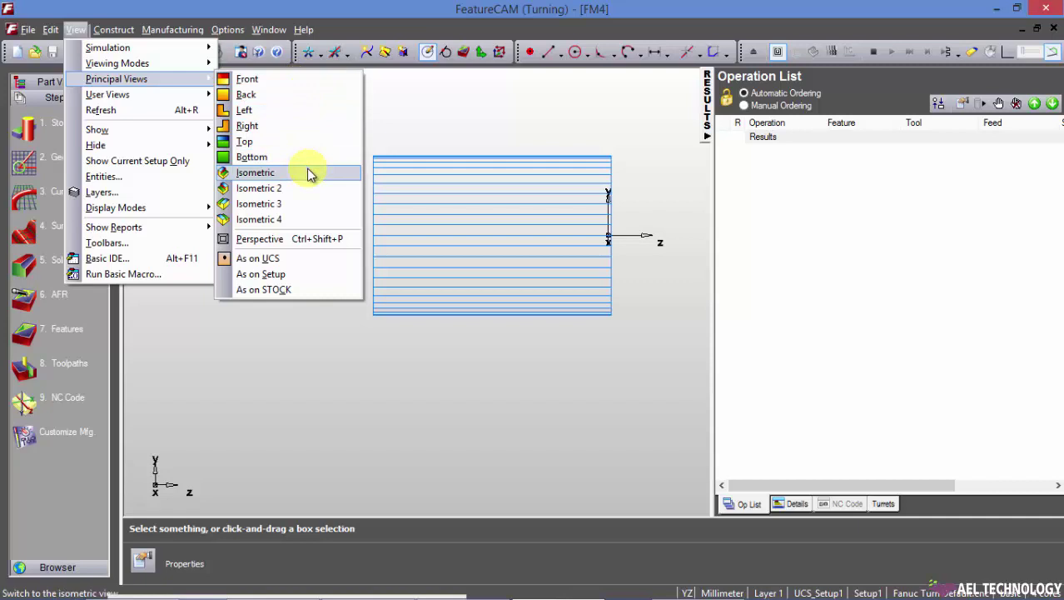
{"action": "left_click", "coordinate": [258, 172]}
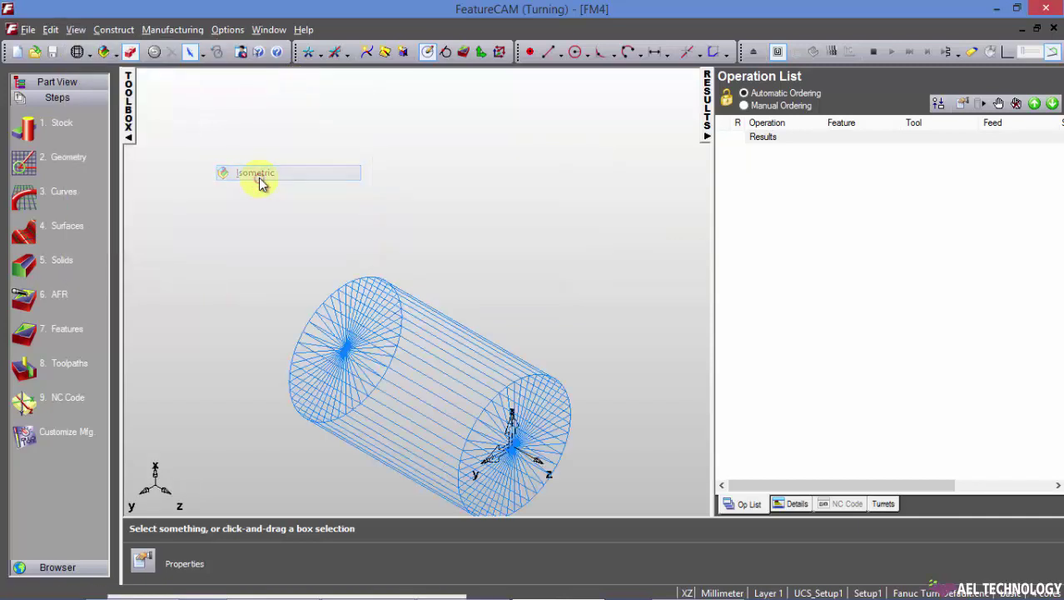
Step: View the cylinder end-on from the Right, then return to the Front view
{"action": "left_click", "coordinate": [118, 58]}
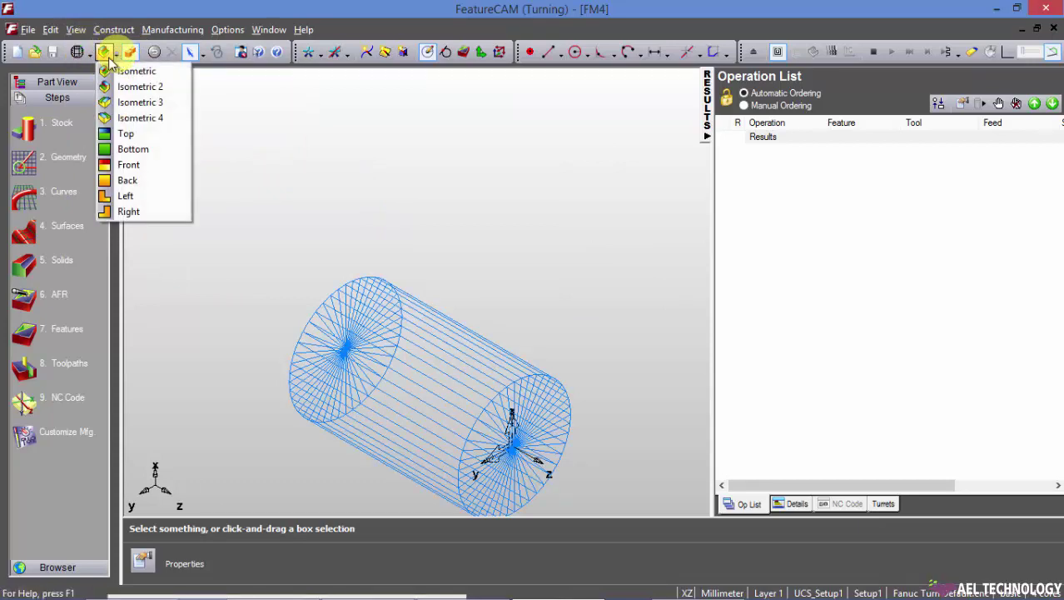
{"action": "left_click", "coordinate": [137, 212]}
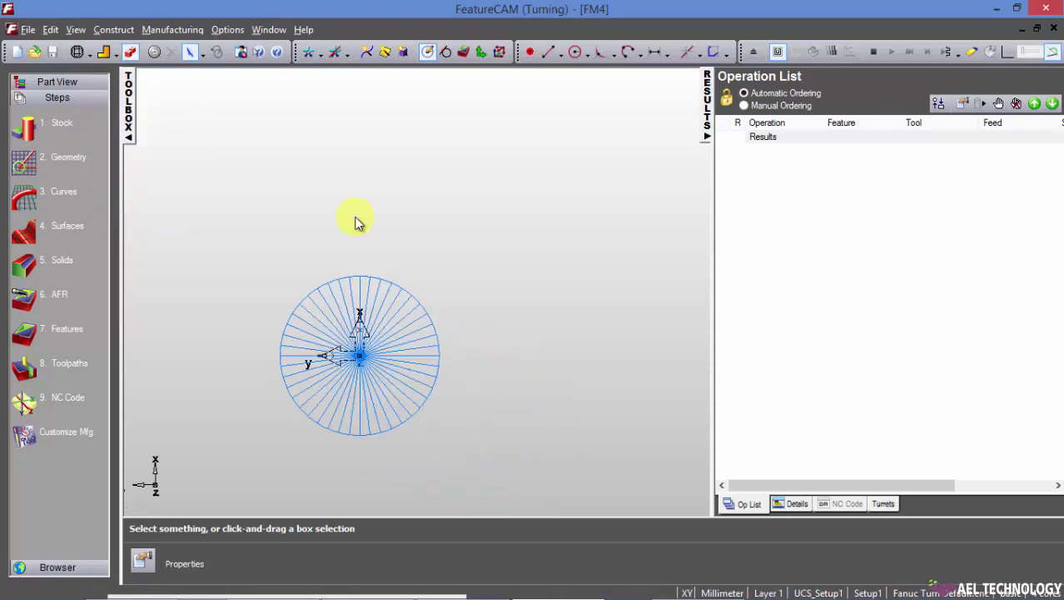
{"action": "left_click", "coordinate": [116, 53]}
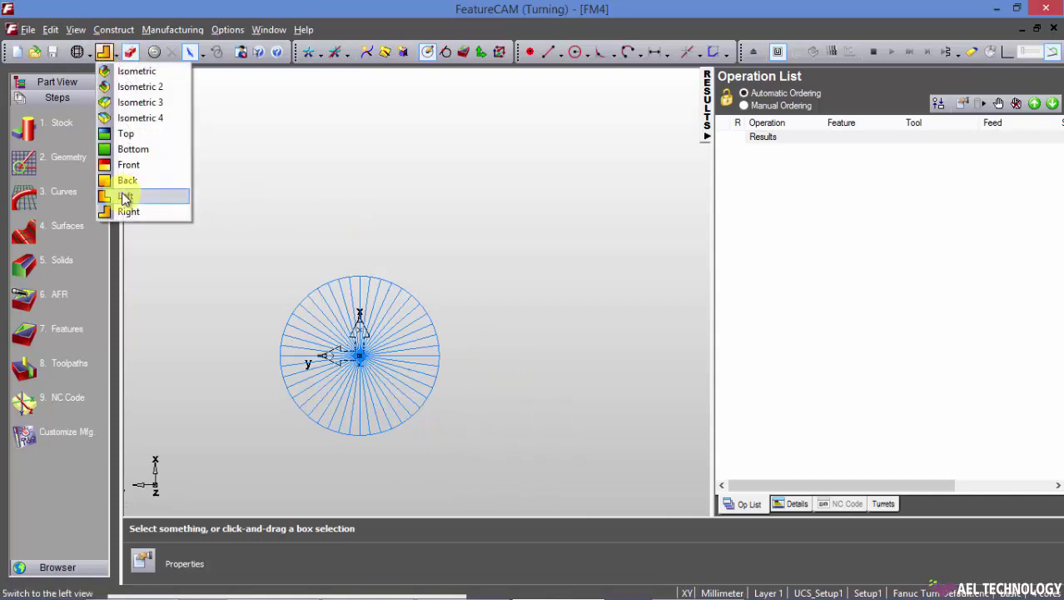
{"action": "left_click", "coordinate": [132, 165]}
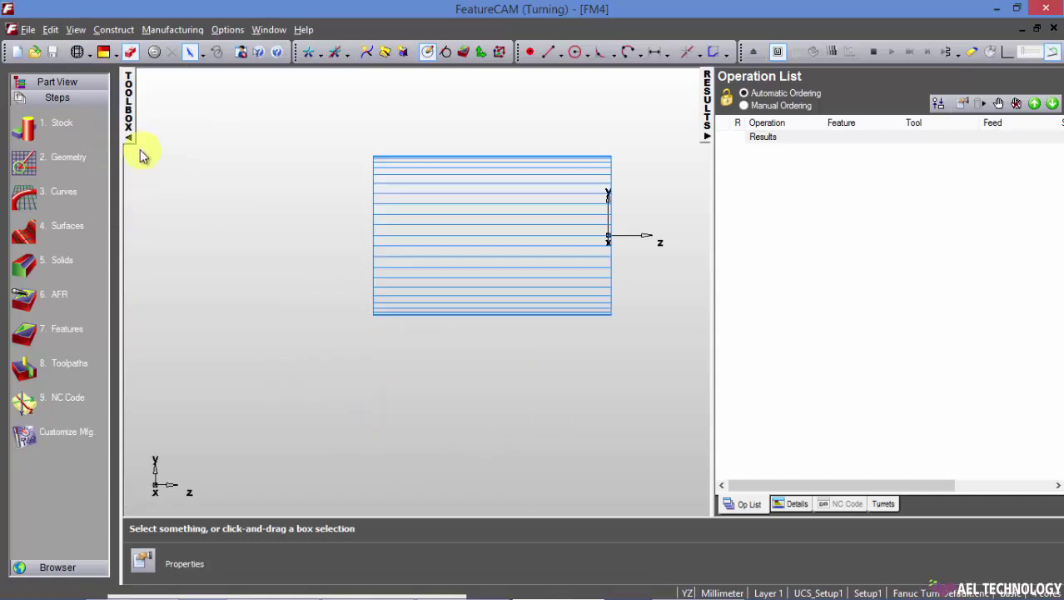
{"action": "right_click", "coordinate": [451, 118]}
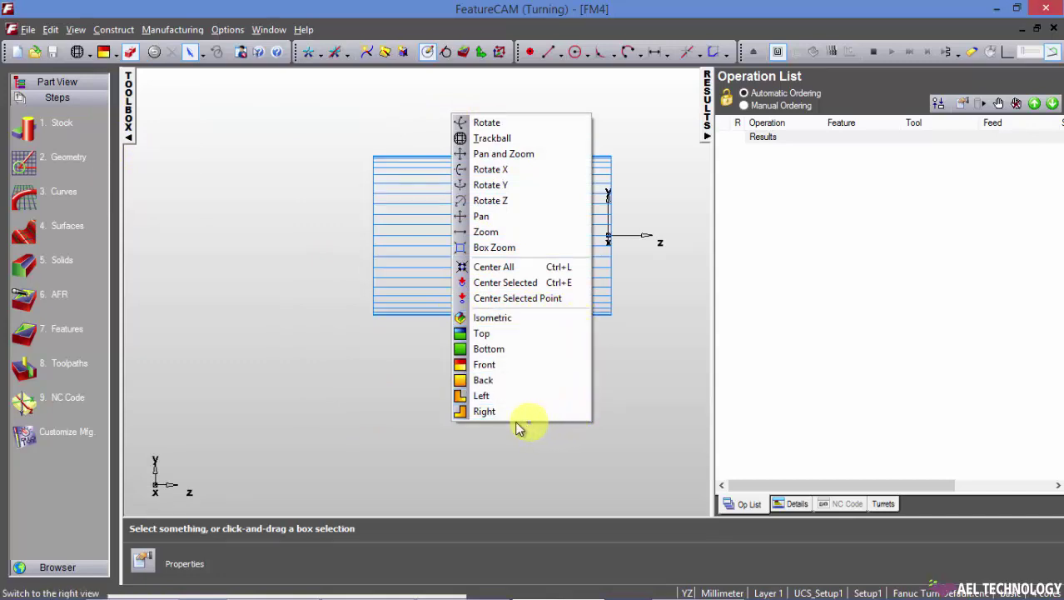
{"action": "left_click", "coordinate": [486, 366]}
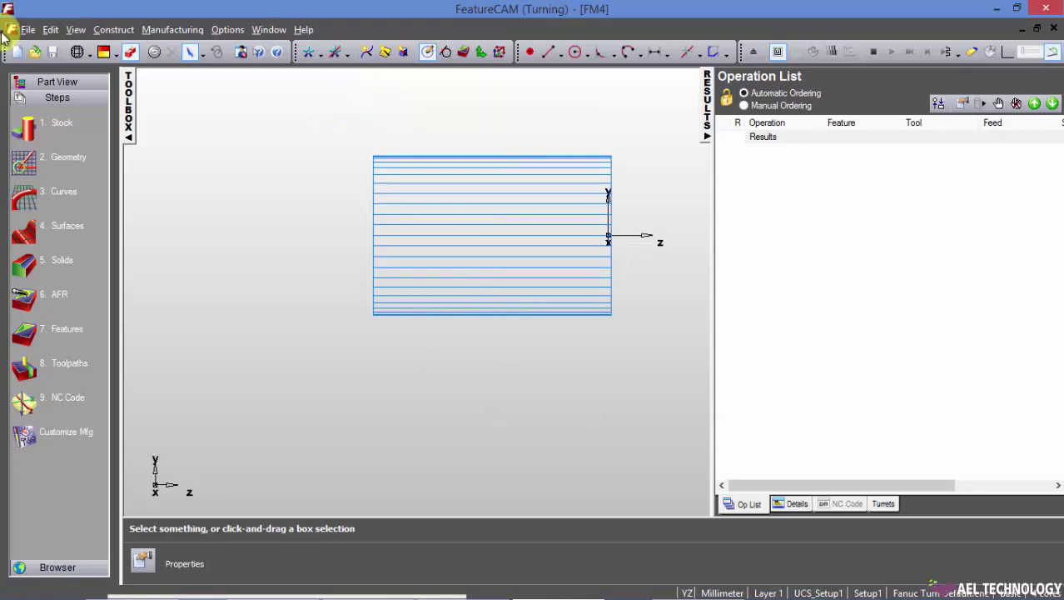
Step: Open Examples\Turn\ezpath.fm as a read-only copy and accept the Turn/Mill setup dialog
{"action": "left_click", "coordinate": [28, 30]}
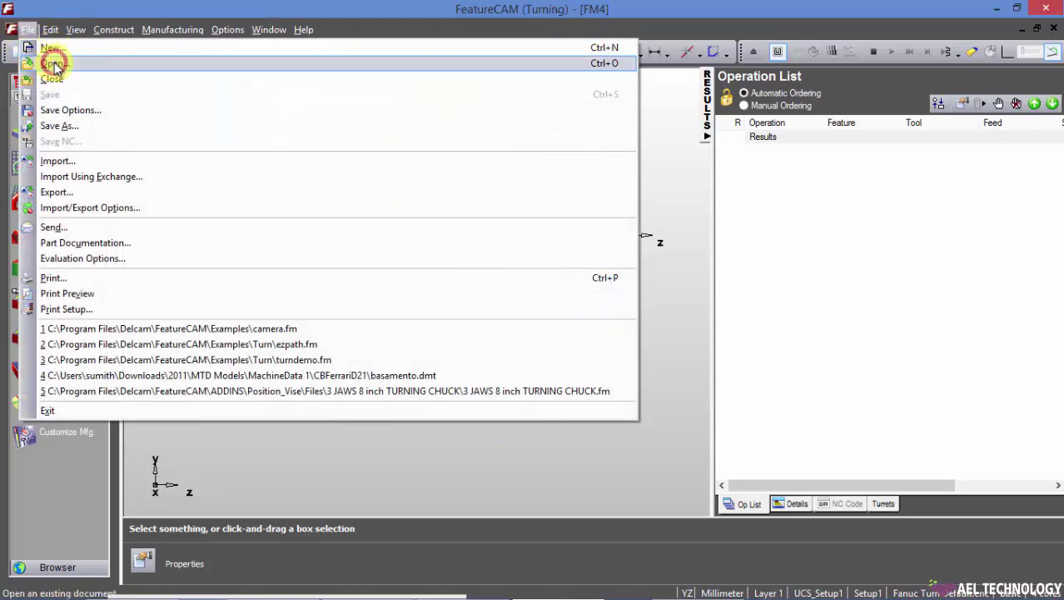
{"action": "left_click", "coordinate": [54, 65]}
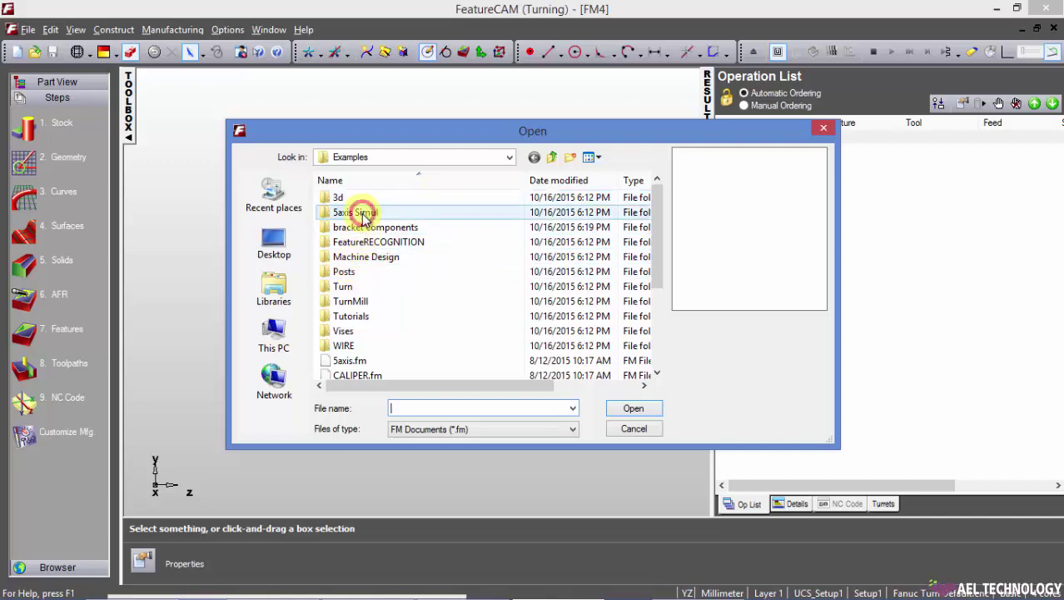
{"action": "double_click", "coordinate": [354, 287]}
{"action": "left_click", "coordinate": [360, 211]}
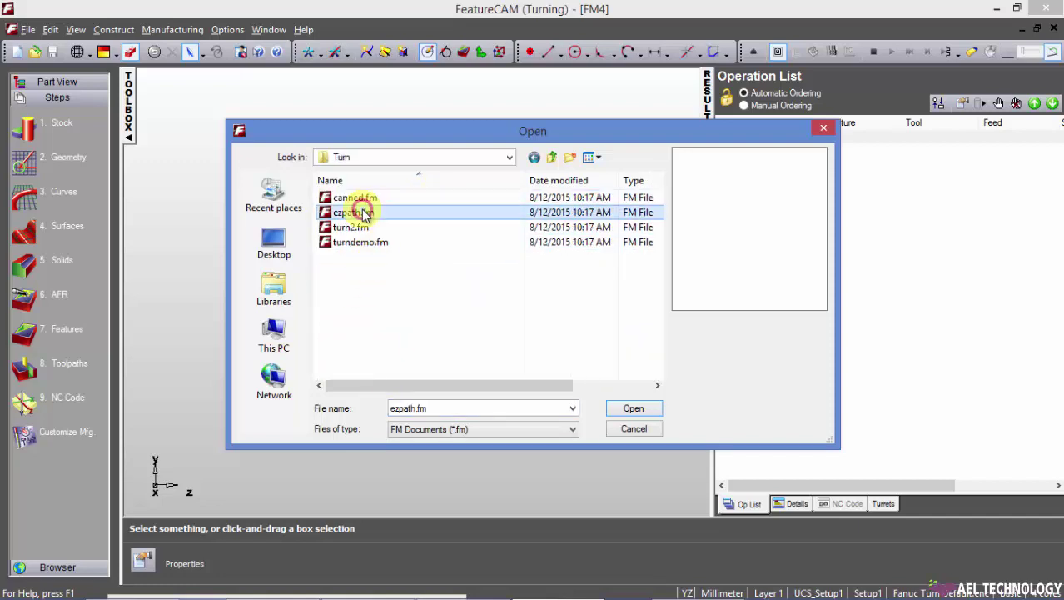
{"action": "left_click", "coordinate": [631, 410]}
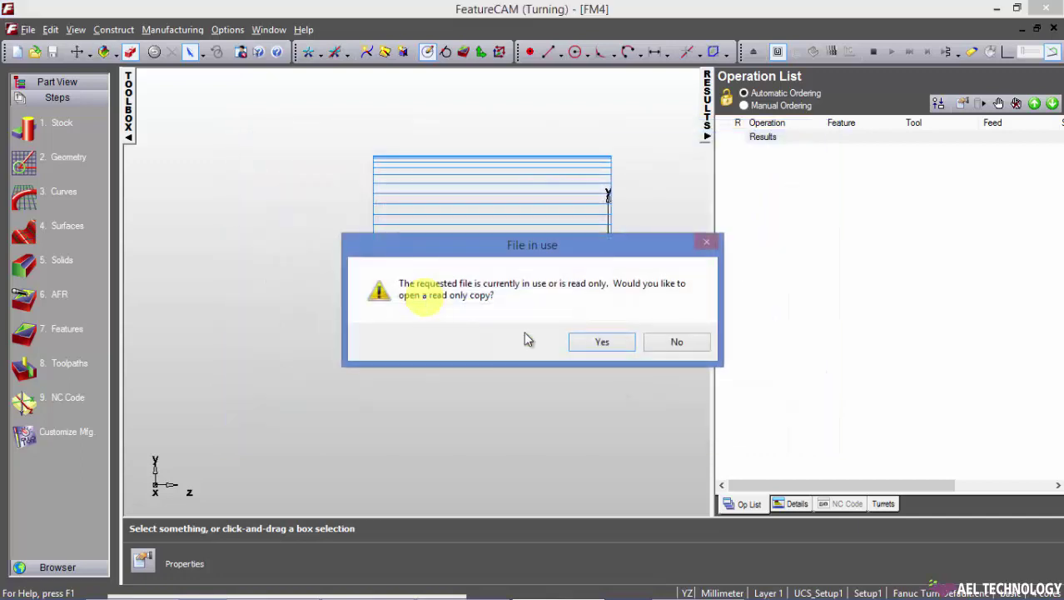
{"action": "left_click", "coordinate": [605, 344]}
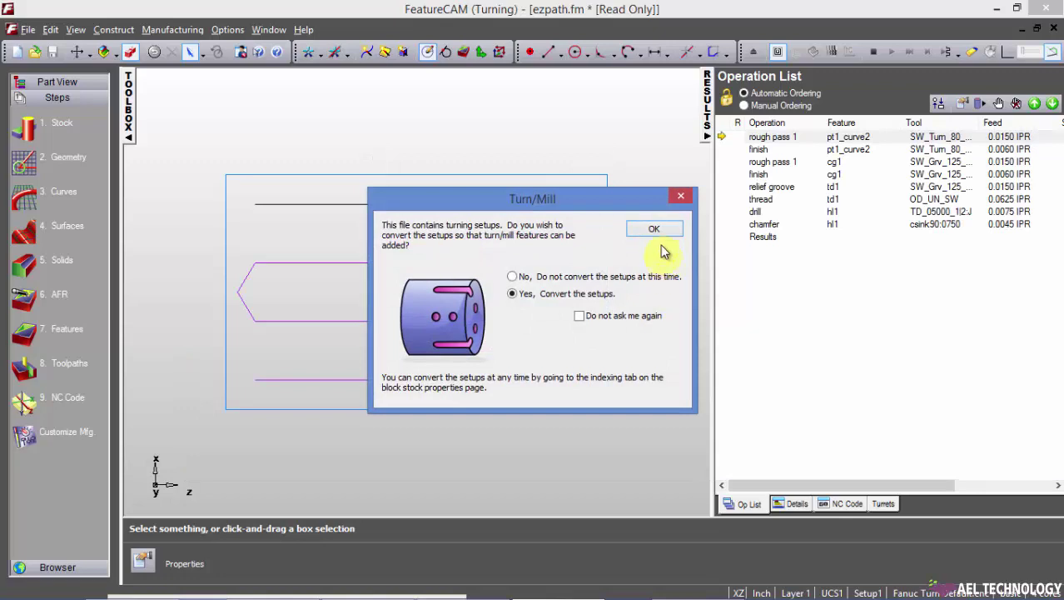
{"action": "left_click", "coordinate": [657, 230]}
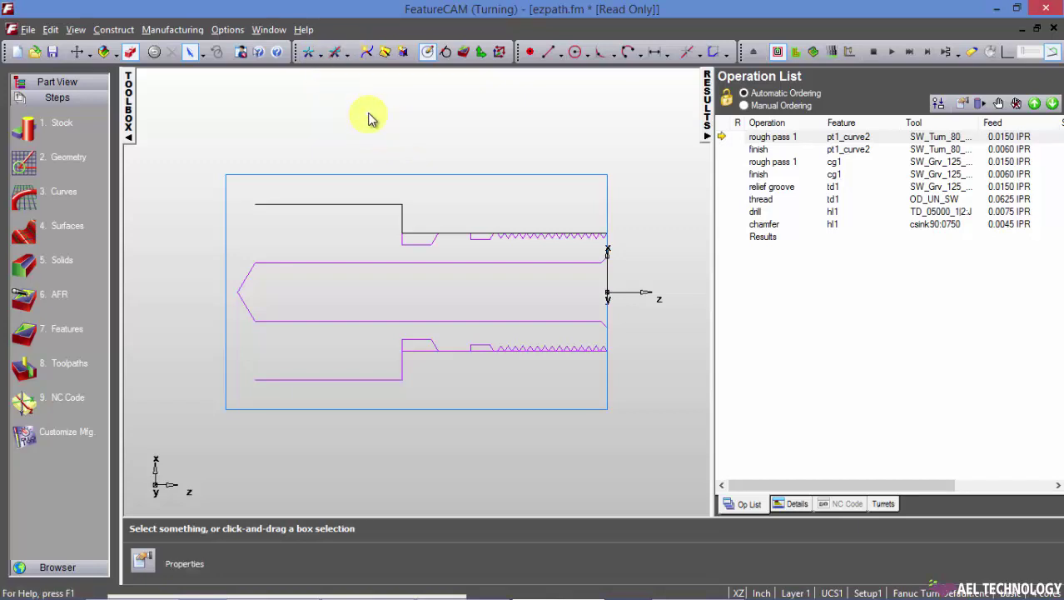
{"action": "left_click", "coordinate": [74, 30]}
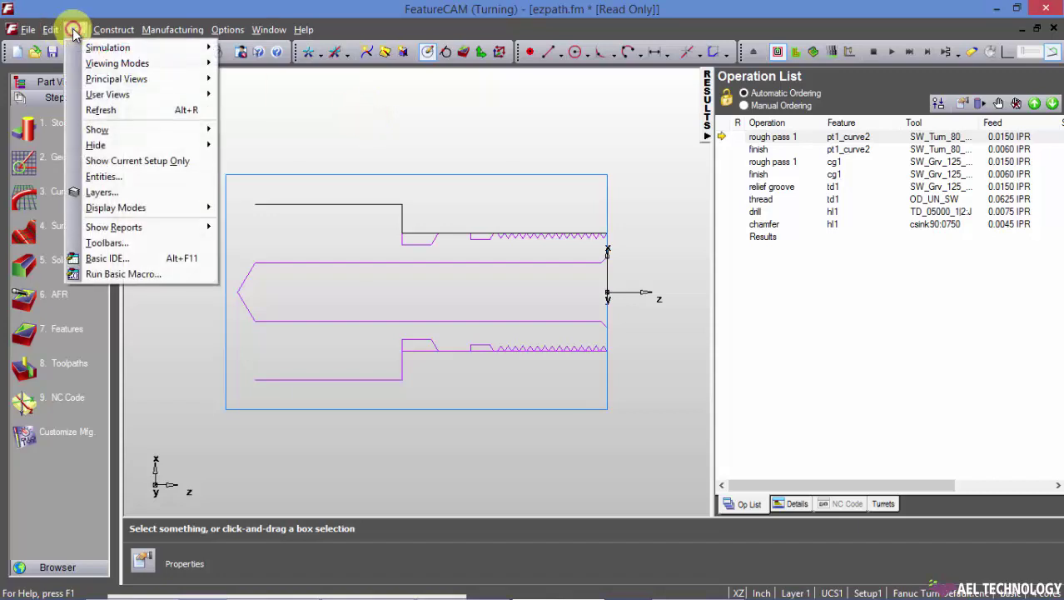
{"action": "mouse_move", "coordinate": [111, 146]}
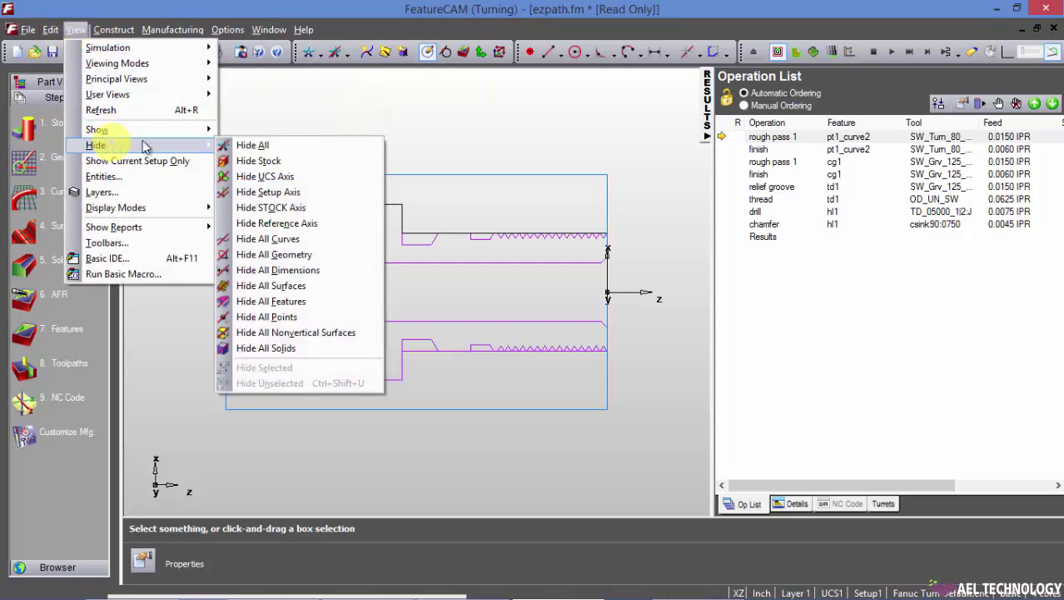
{"action": "left_click", "coordinate": [273, 161]}
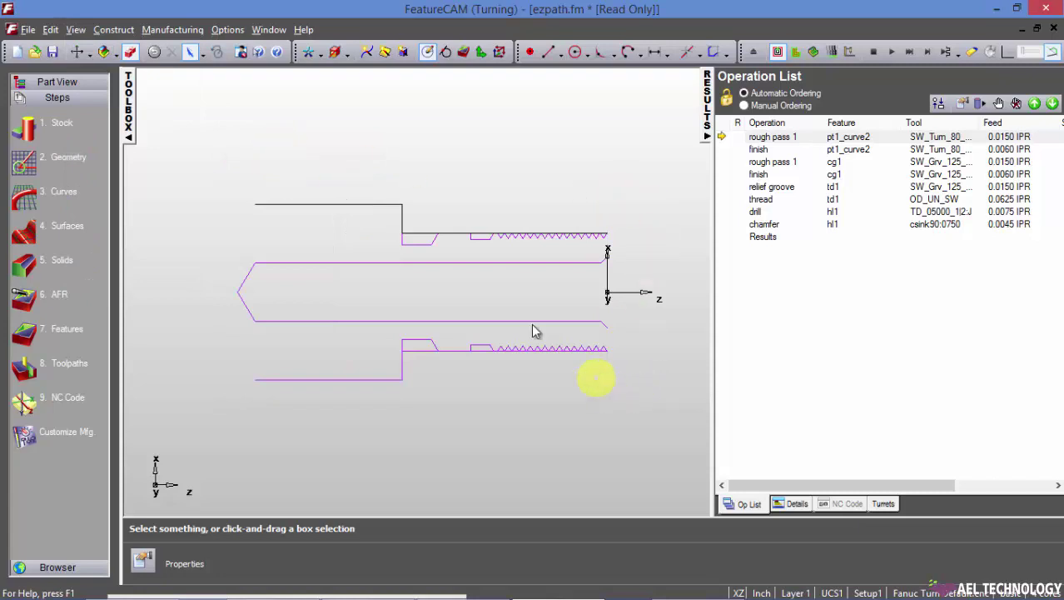
{"action": "left_click", "coordinate": [131, 58]}
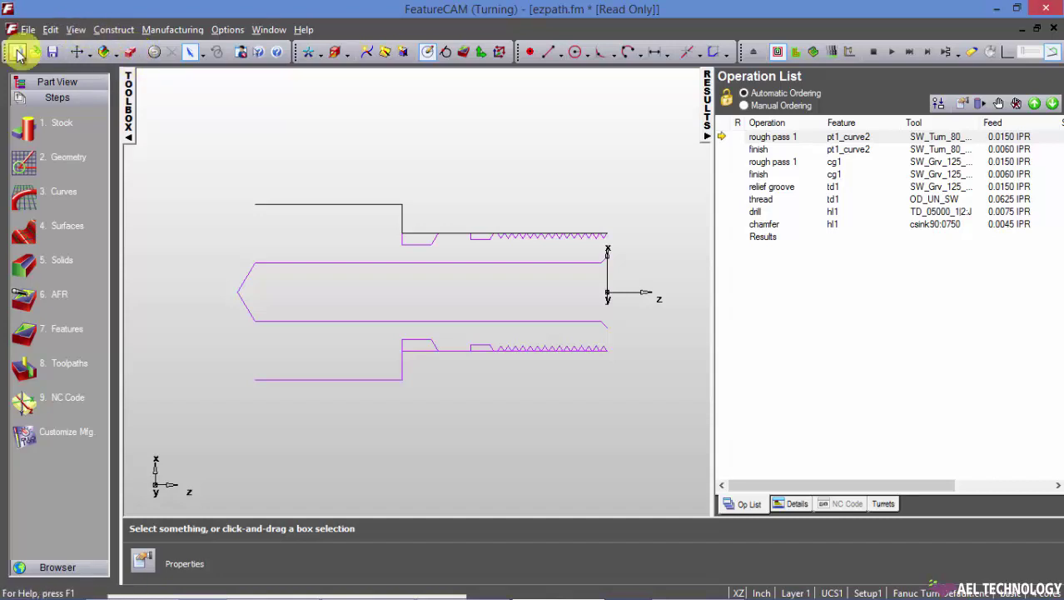
{"action": "left_click", "coordinate": [74, 29]}
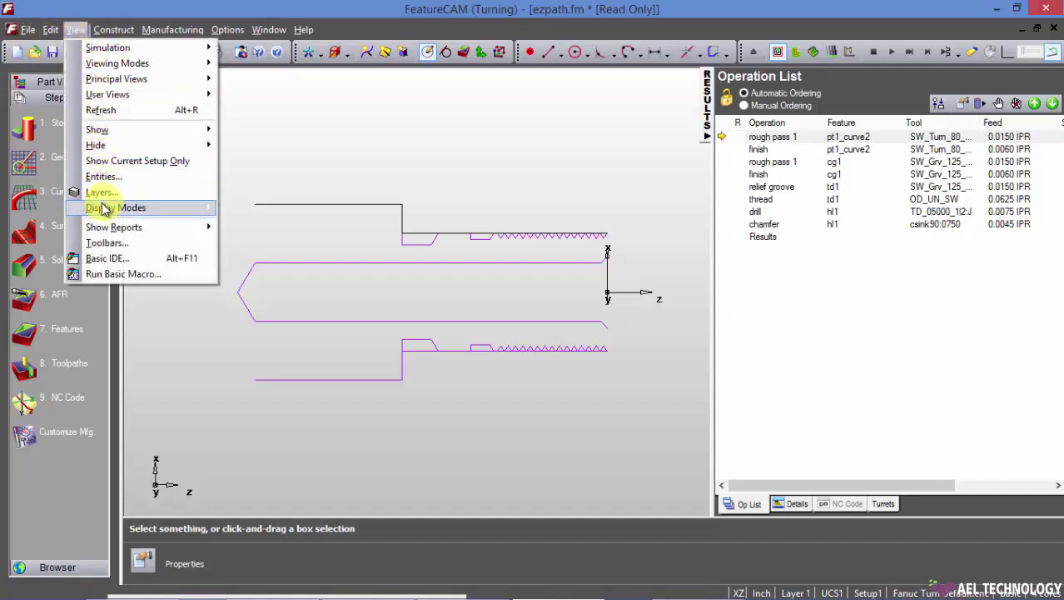
{"action": "mouse_move", "coordinate": [113, 144]}
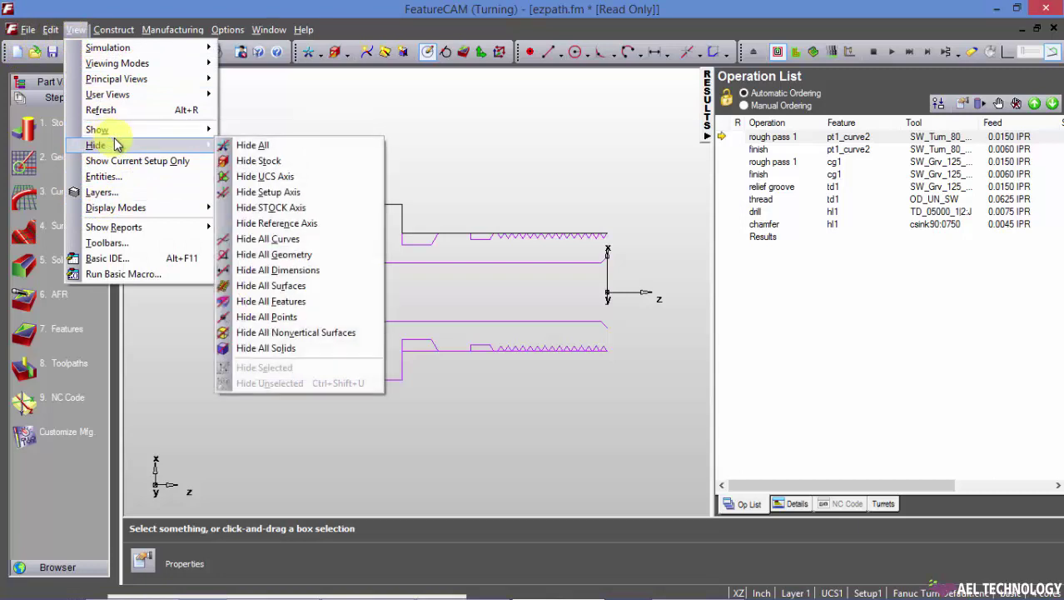
{"action": "left_click", "coordinate": [268, 147]}
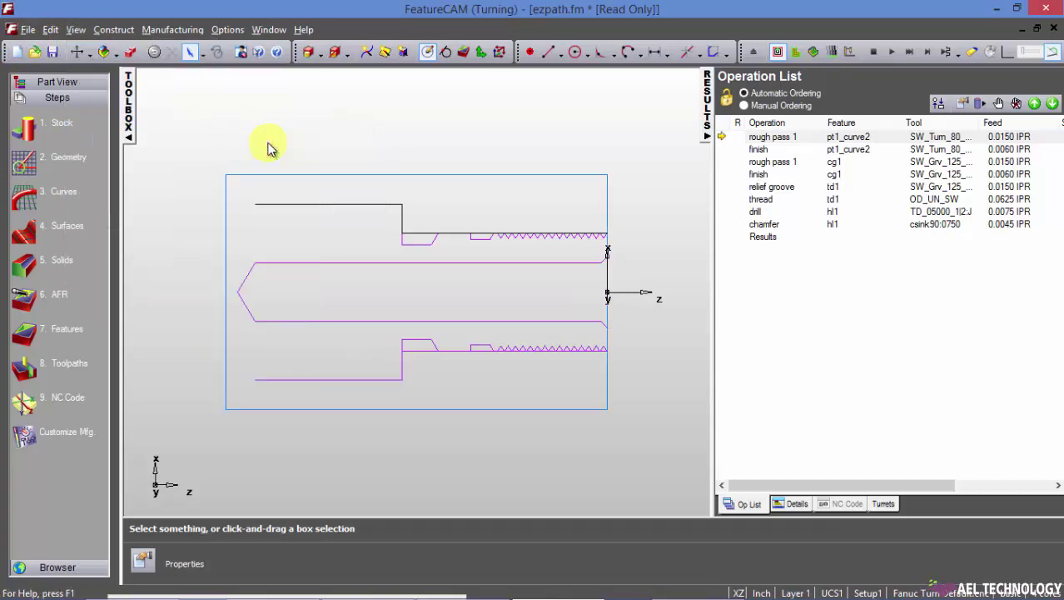
Step: Zoom in and out, then rotate the ezpath part view upward to a slanted angle
{"action": "scroll", "coordinate": [553, 206], "scroll_direction": "down", "scroll_amount": 3}
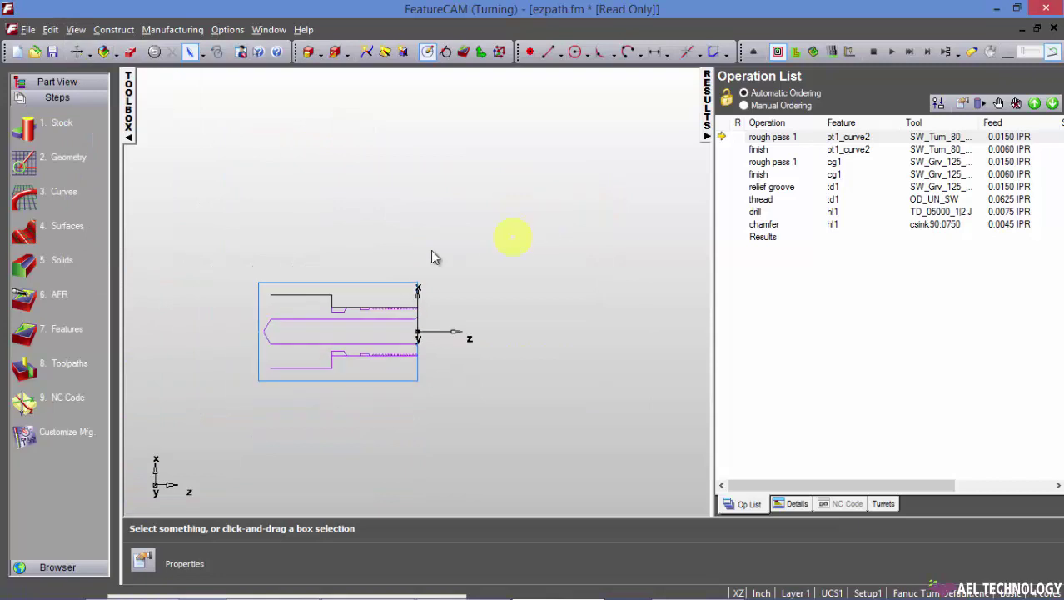
{"action": "scroll", "coordinate": [301, 348], "scroll_direction": "up", "scroll_amount": 3}
{"action": "scroll", "coordinate": [262, 369], "scroll_direction": "down", "scroll_amount": 6}
{"action": "scroll", "coordinate": [309, 346], "scroll_direction": "up", "scroll_amount": 6}
{"action": "left_click", "coordinate": [130, 52]}
{"action": "left_click", "coordinate": [381, 317]}
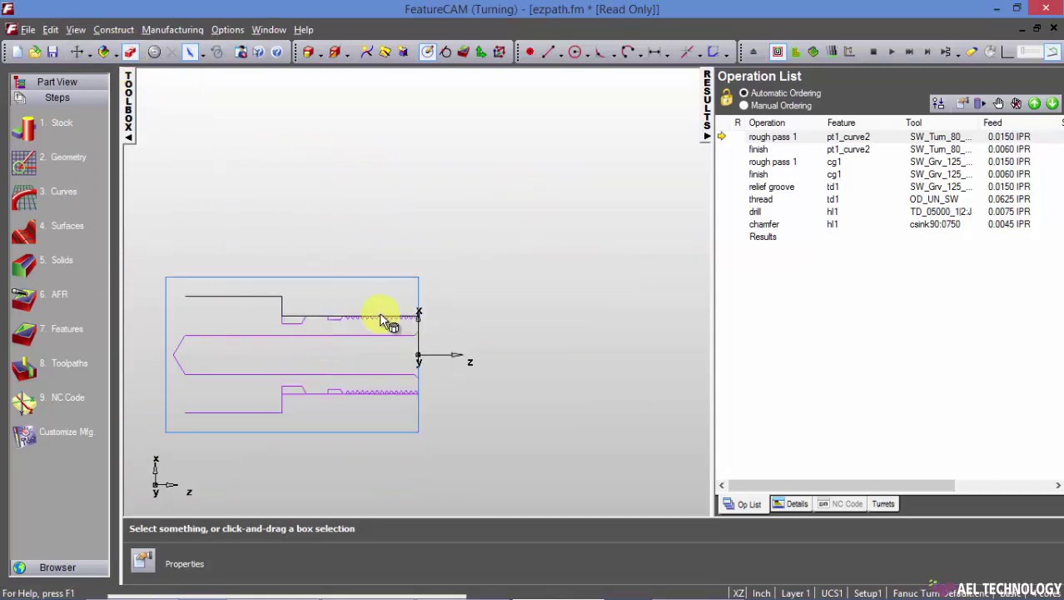
{"action": "left_click_drag", "start_coordinate": [381, 317], "coordinate": [373, 254]}
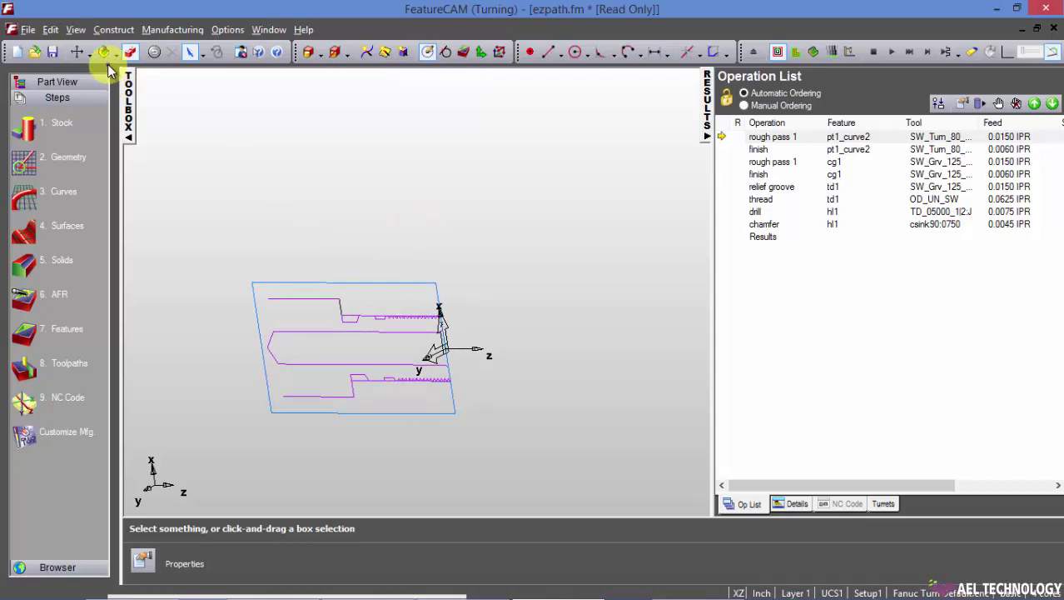
{"action": "left_click", "coordinate": [76, 31]}
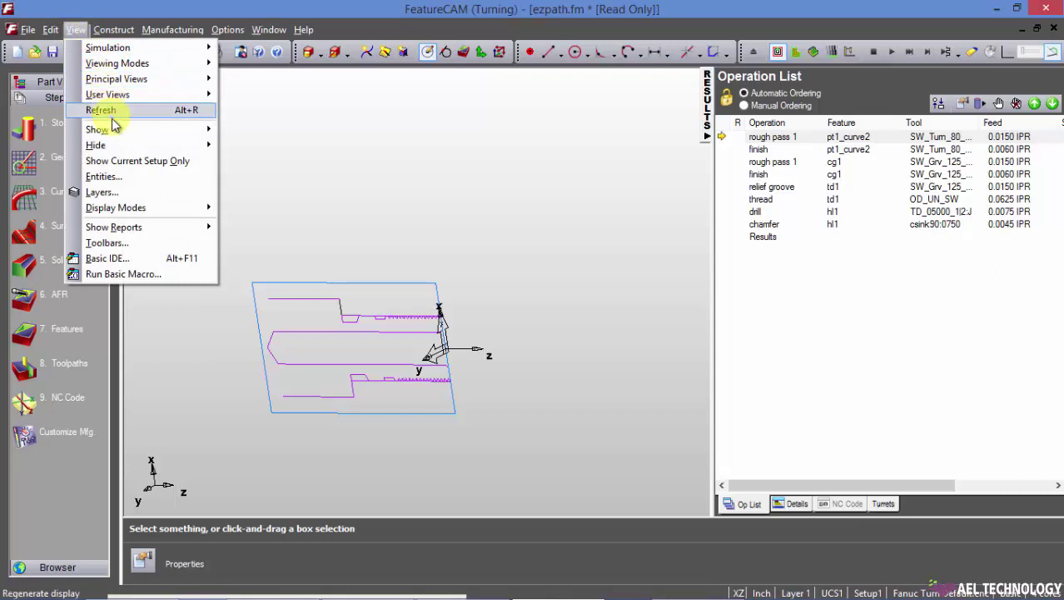
{"action": "mouse_move", "coordinate": [119, 147]}
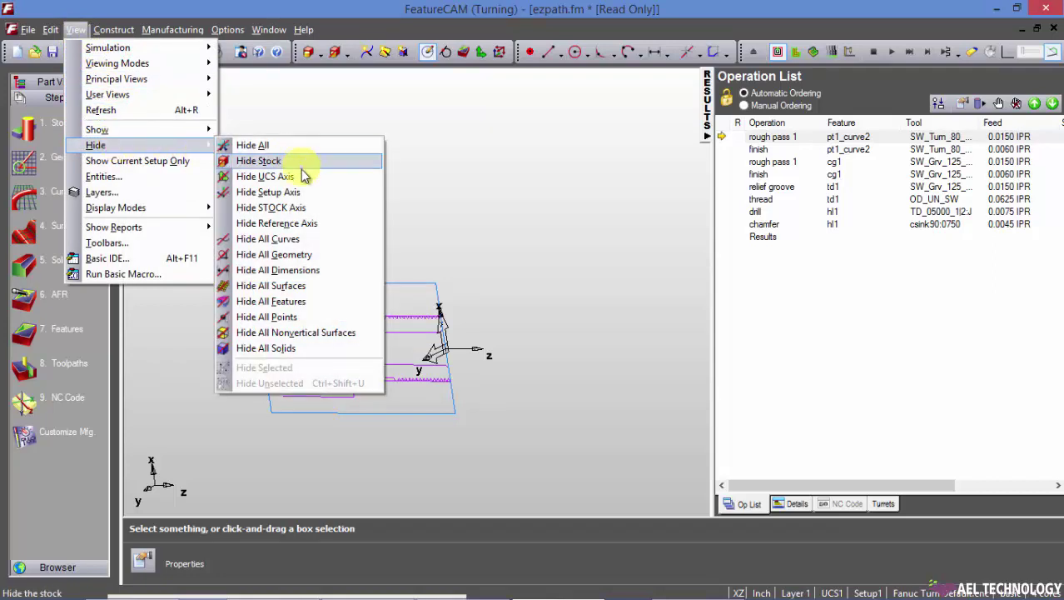
{"action": "left_click", "coordinate": [301, 304]}
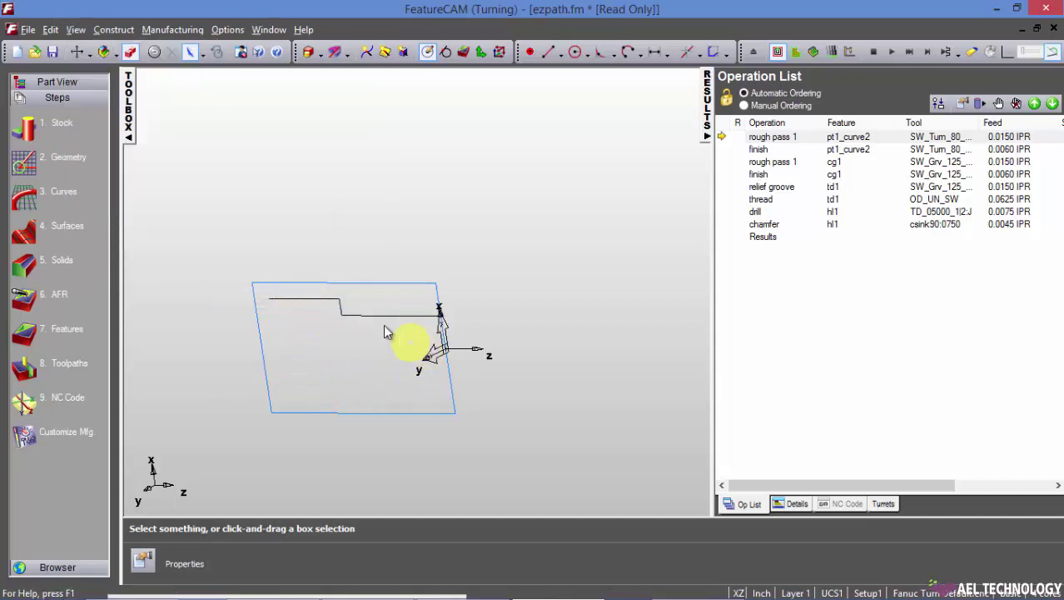
{"action": "left_click", "coordinate": [75, 30]}
{"action": "mouse_move", "coordinate": [140, 131]}
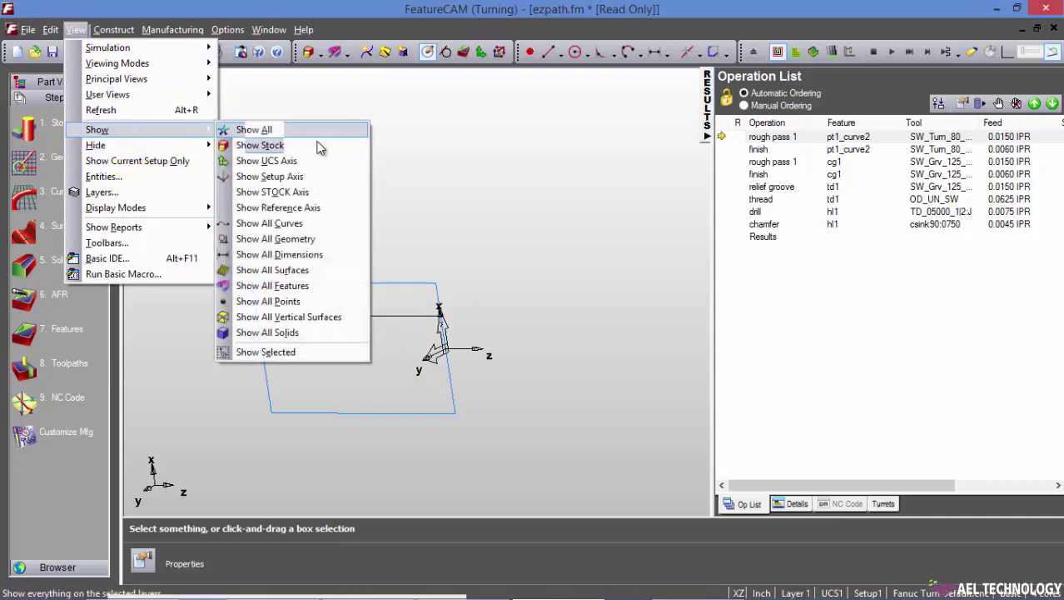
{"action": "left_click", "coordinate": [310, 286]}
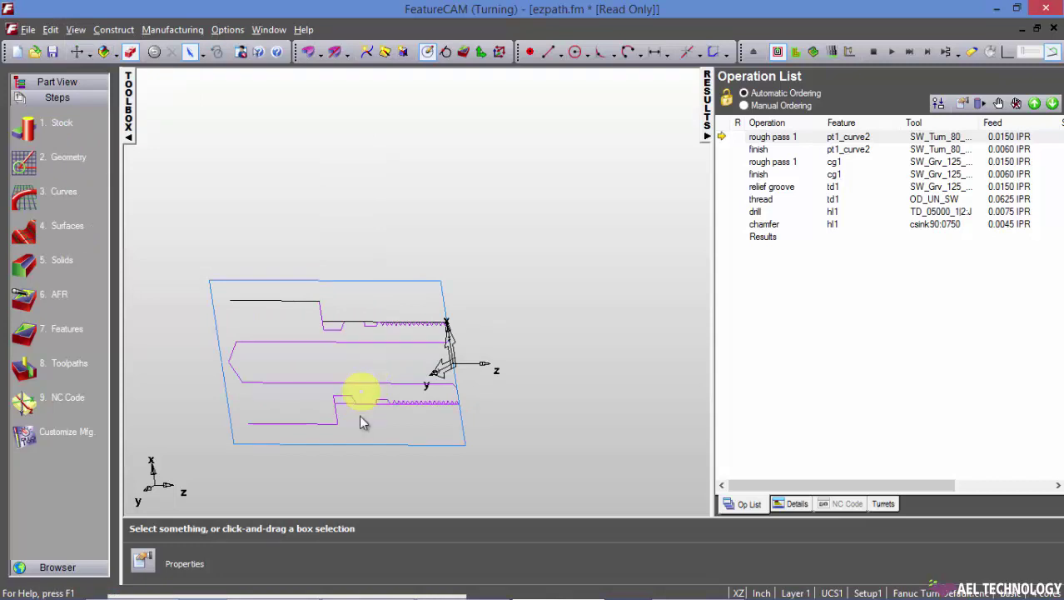